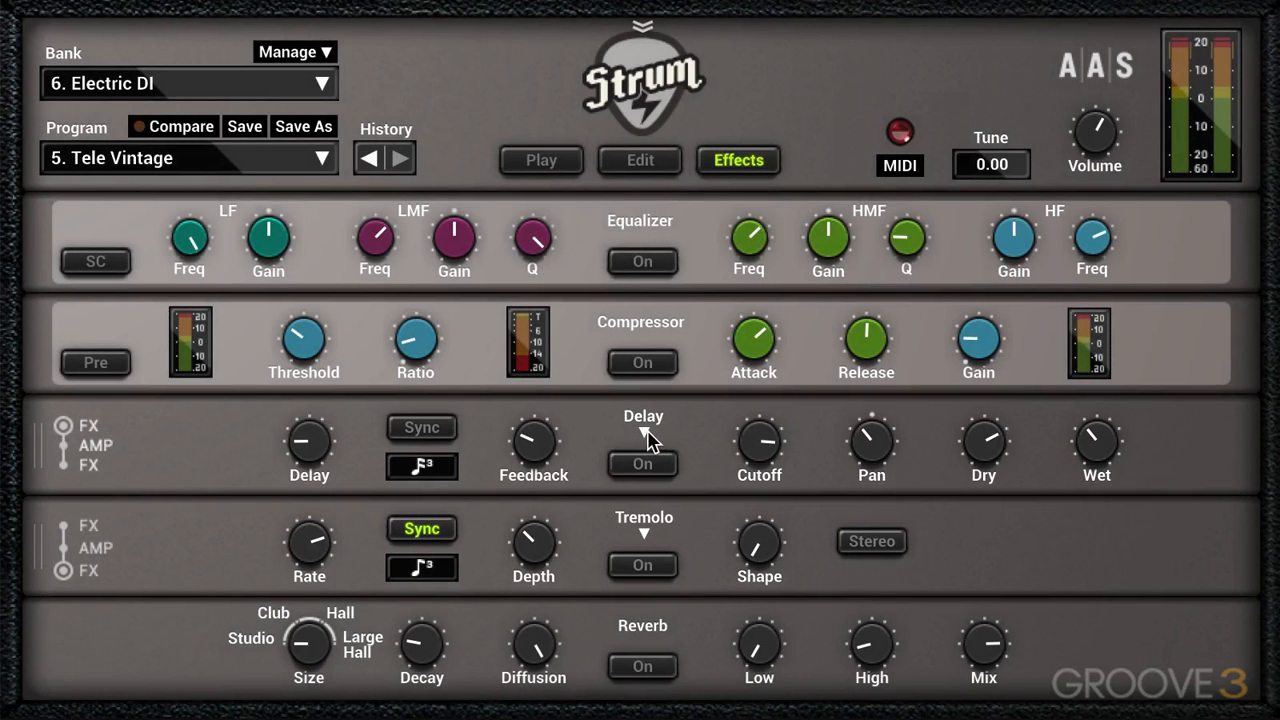
Step: Swap the two multi-effect slots so Tremolo occupies the first slot before the amp and Delay occupies the second after it
left_click(648, 435)
left_click(553, 386)
left_click_drag(45, 443, 45, 510)
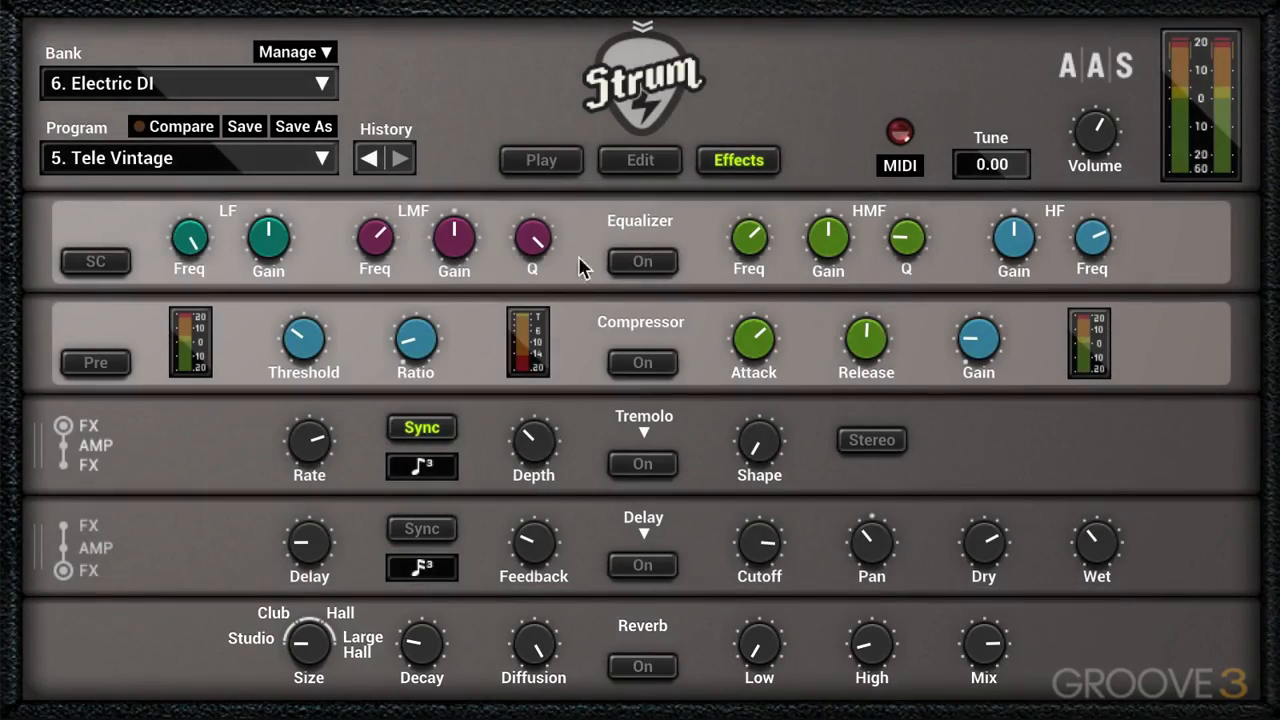
Step: Look over the Play and Edit pages and return to the Effects page
left_click(547, 160)
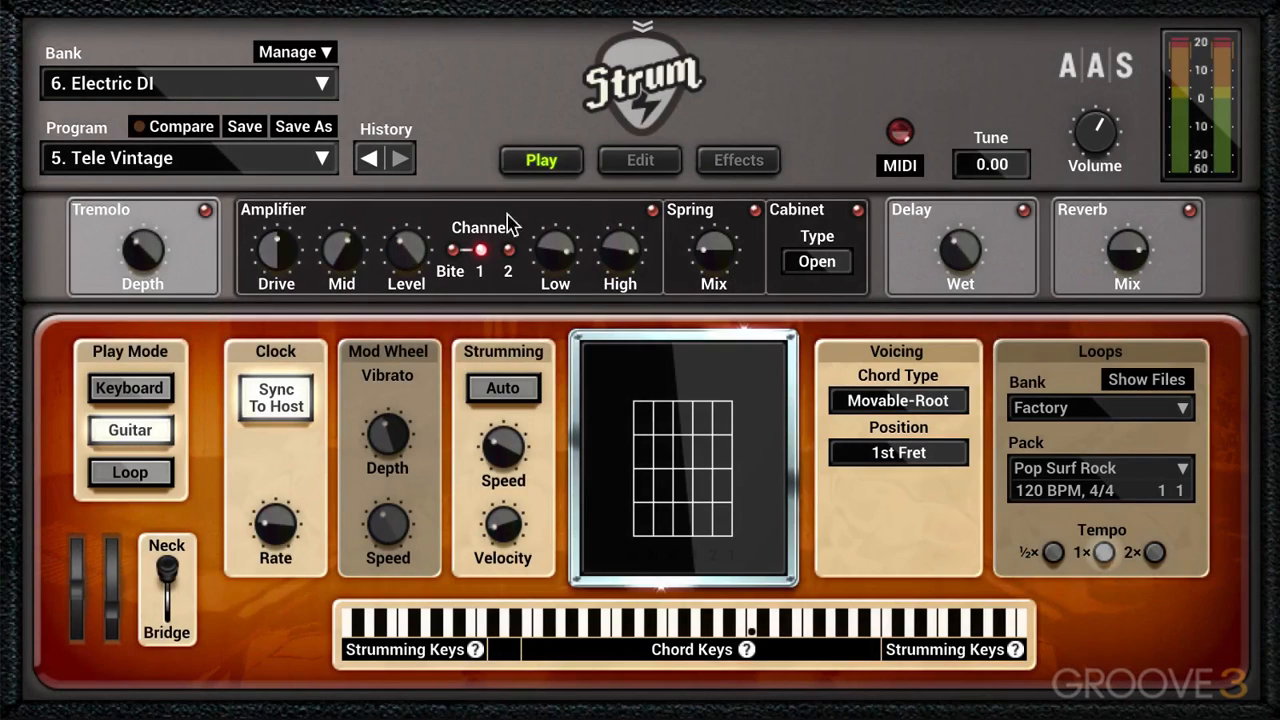
left_click(644, 166)
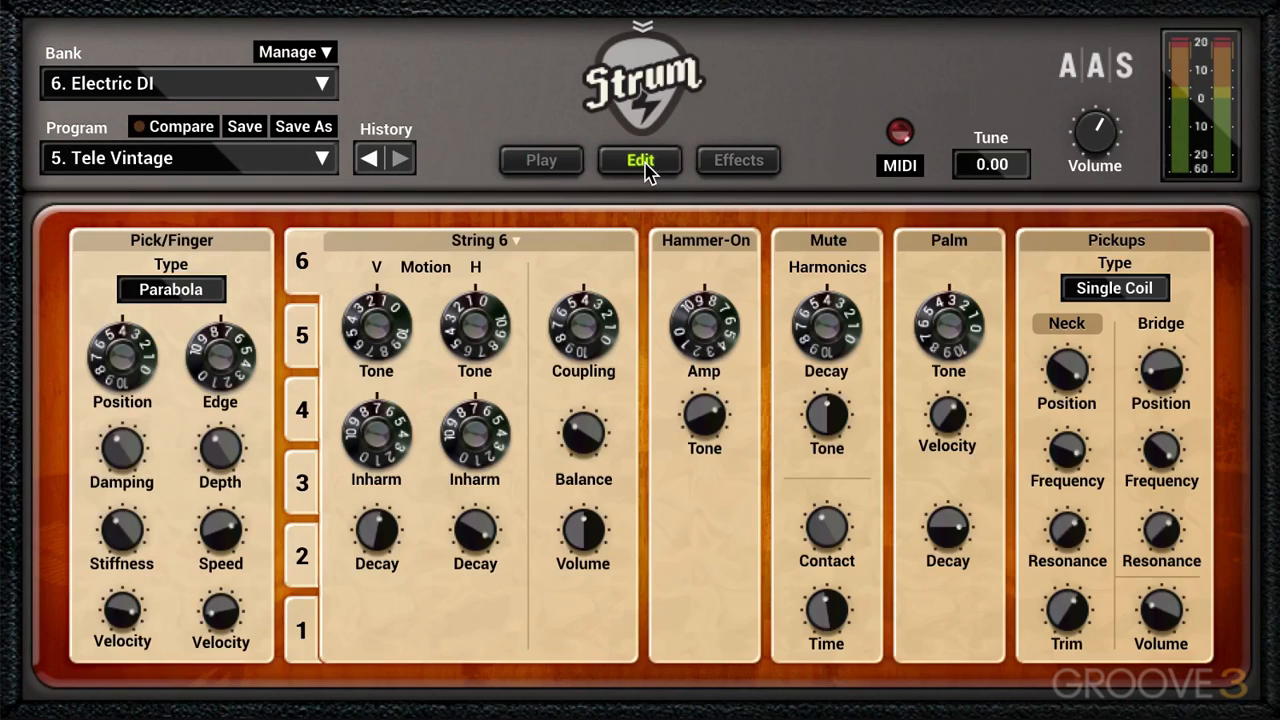
left_click(745, 166)
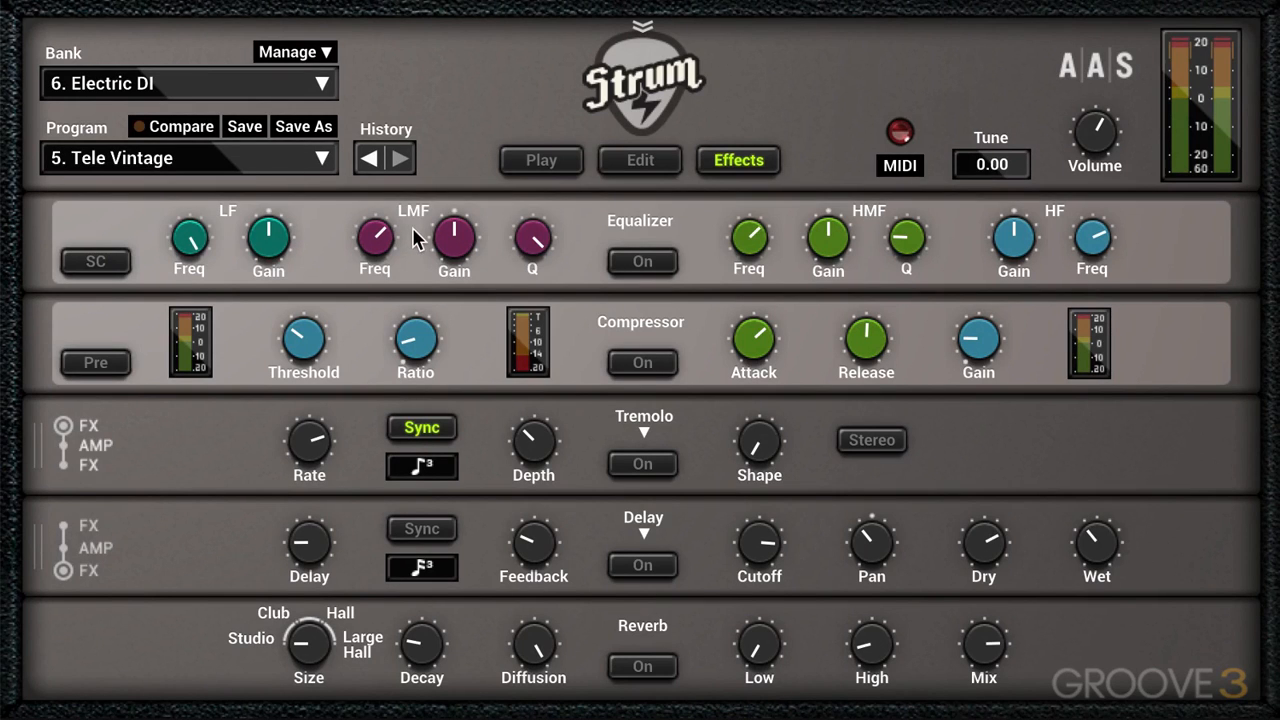
Step: Try the compressor's Pre option on and off, and try the equalizer's SC option
left_click(93, 360)
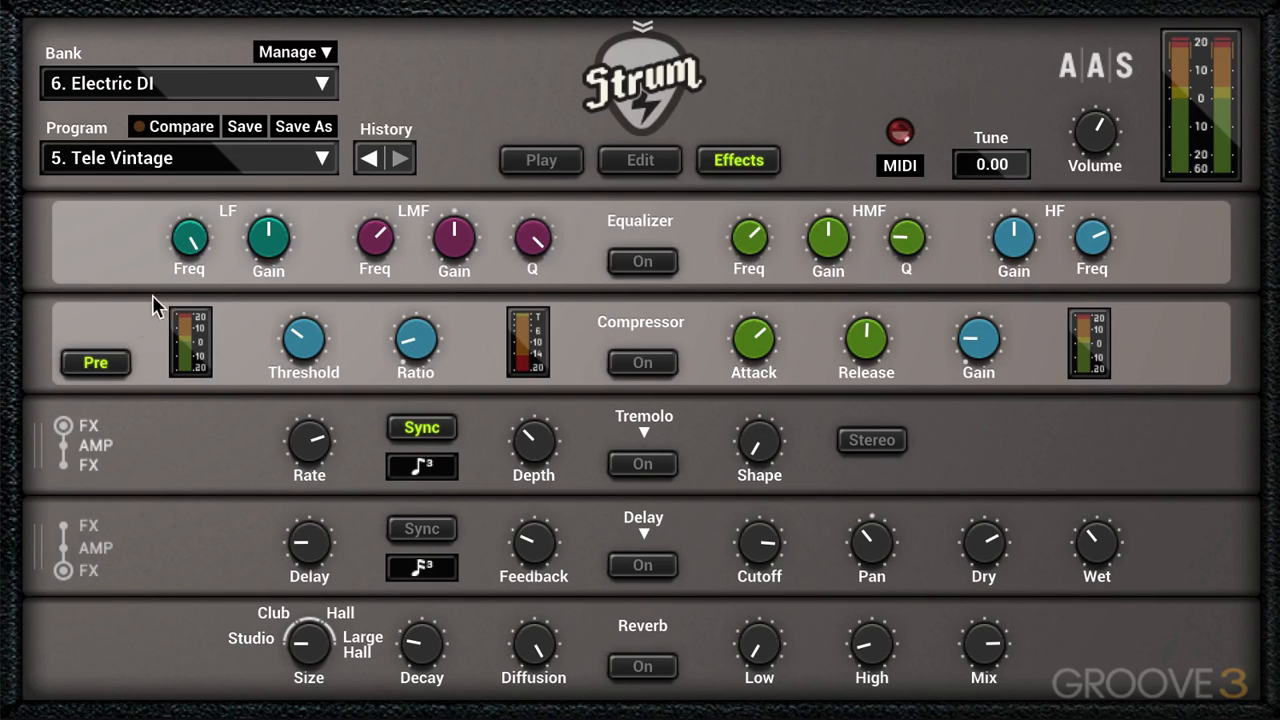
left_click(100, 362)
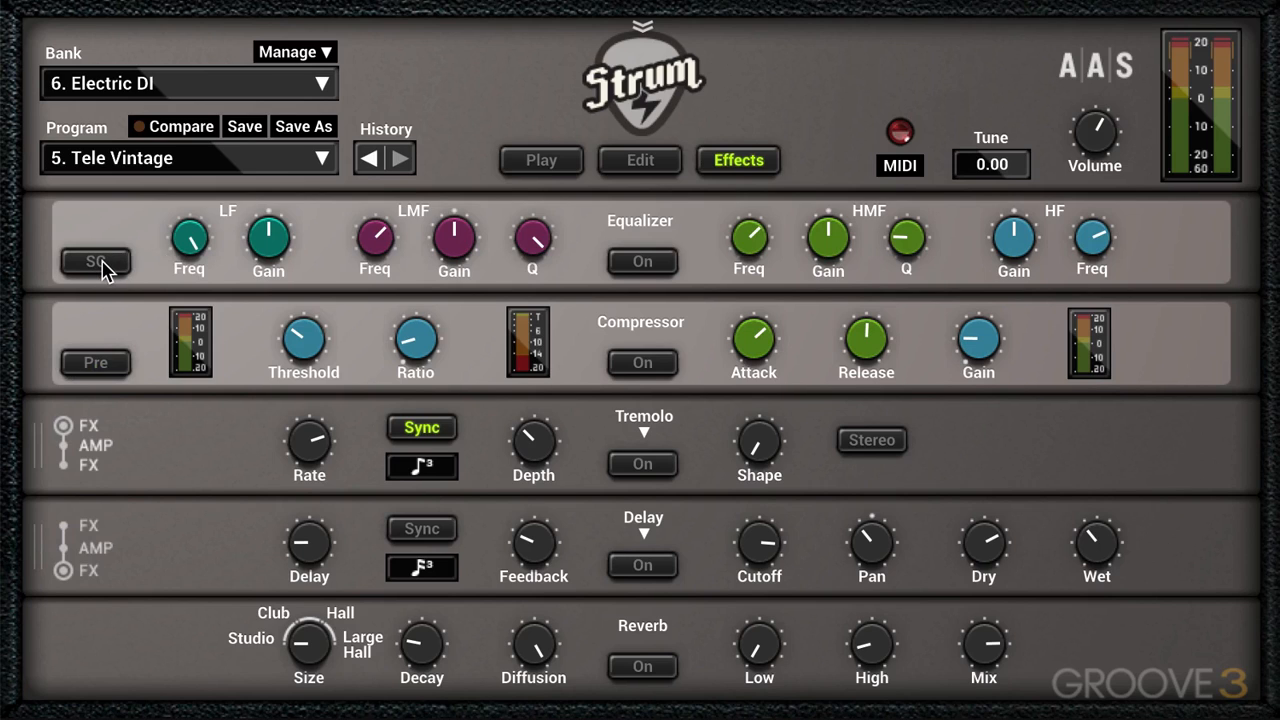
left_click(104, 264)
Step: On the Play page, switch the amplifier to channel 2 and back to channel 1
left_click(641, 162)
left_click(543, 166)
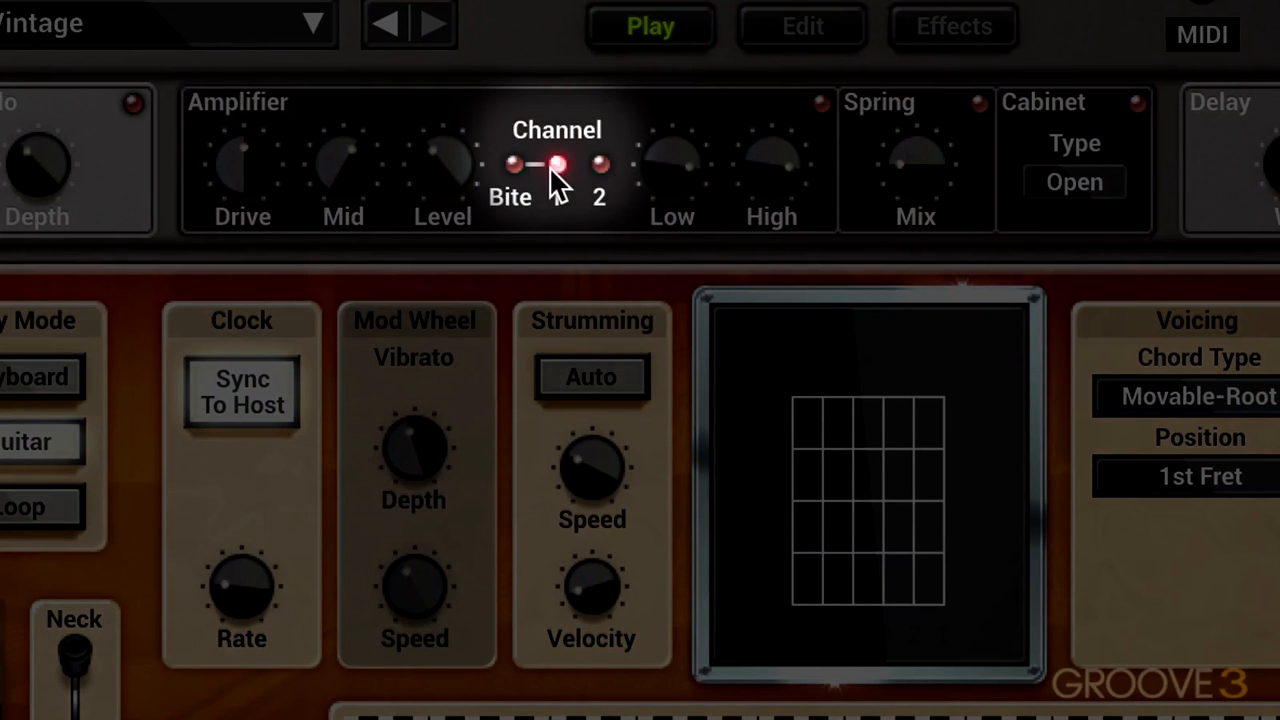
left_click(600, 165)
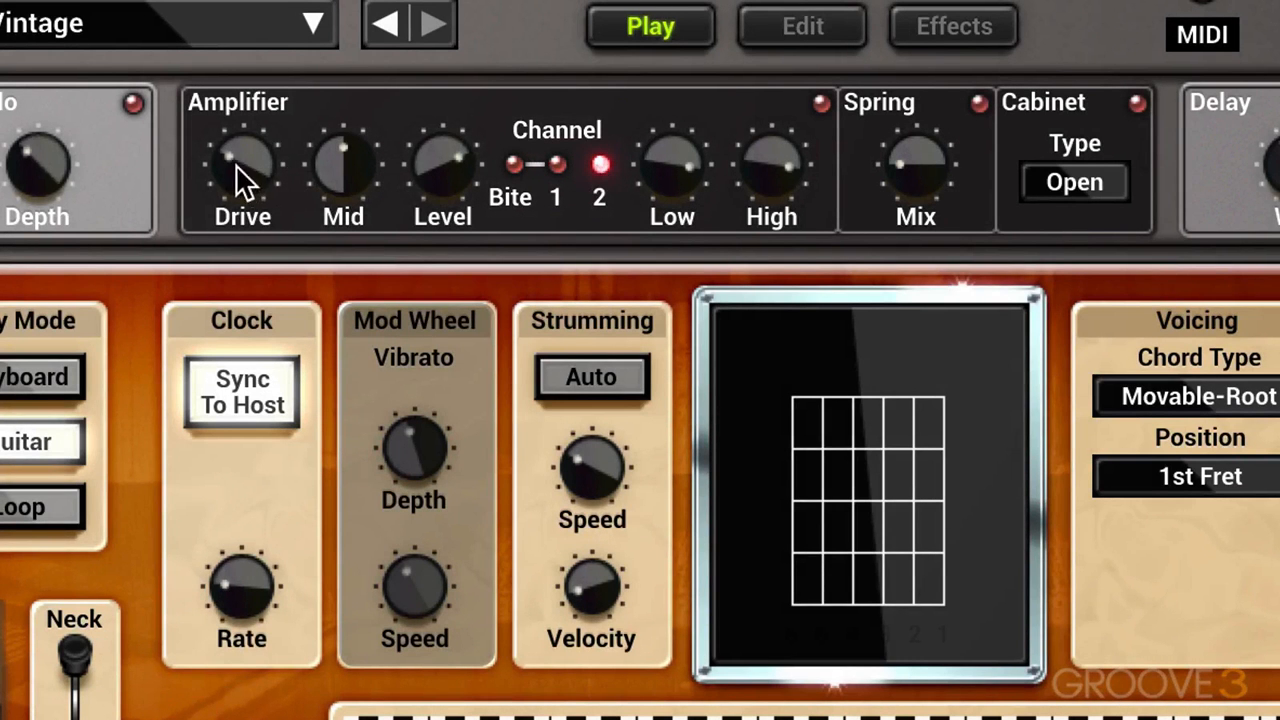
left_click(558, 164)
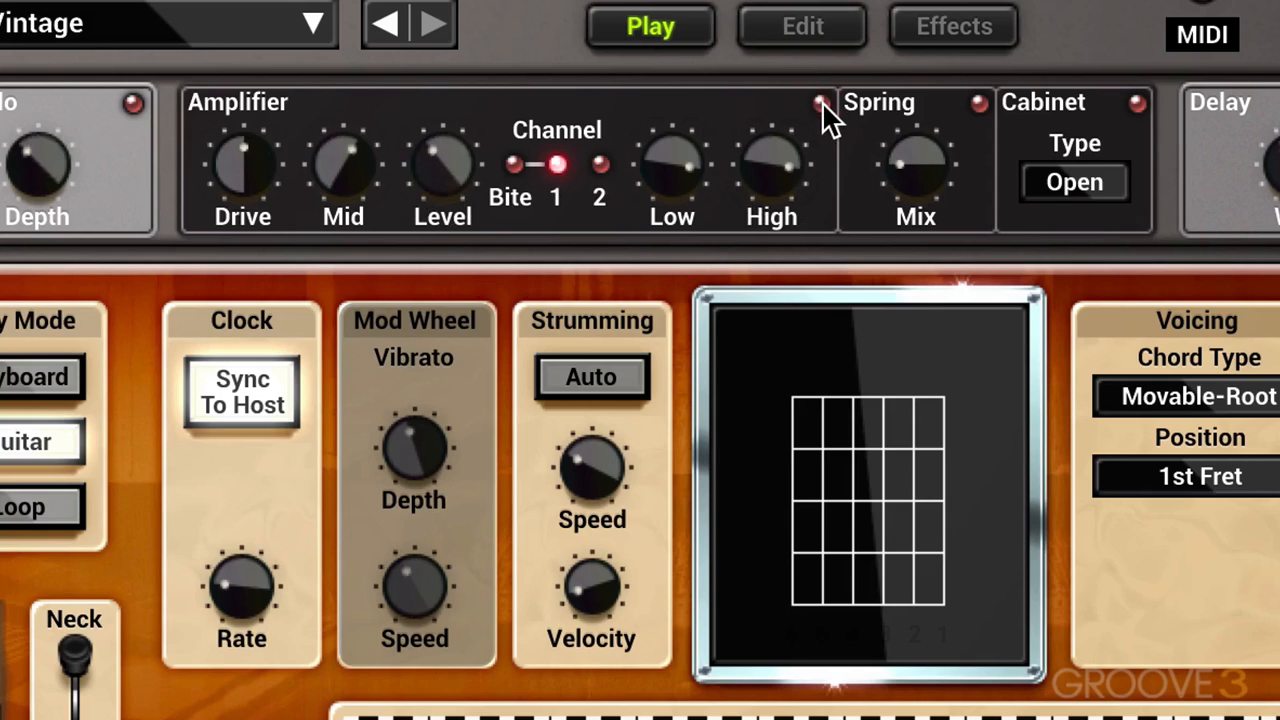
left_click_drag(914, 195, 973, 153)
left_click(1075, 175)
left_click(1149, 88)
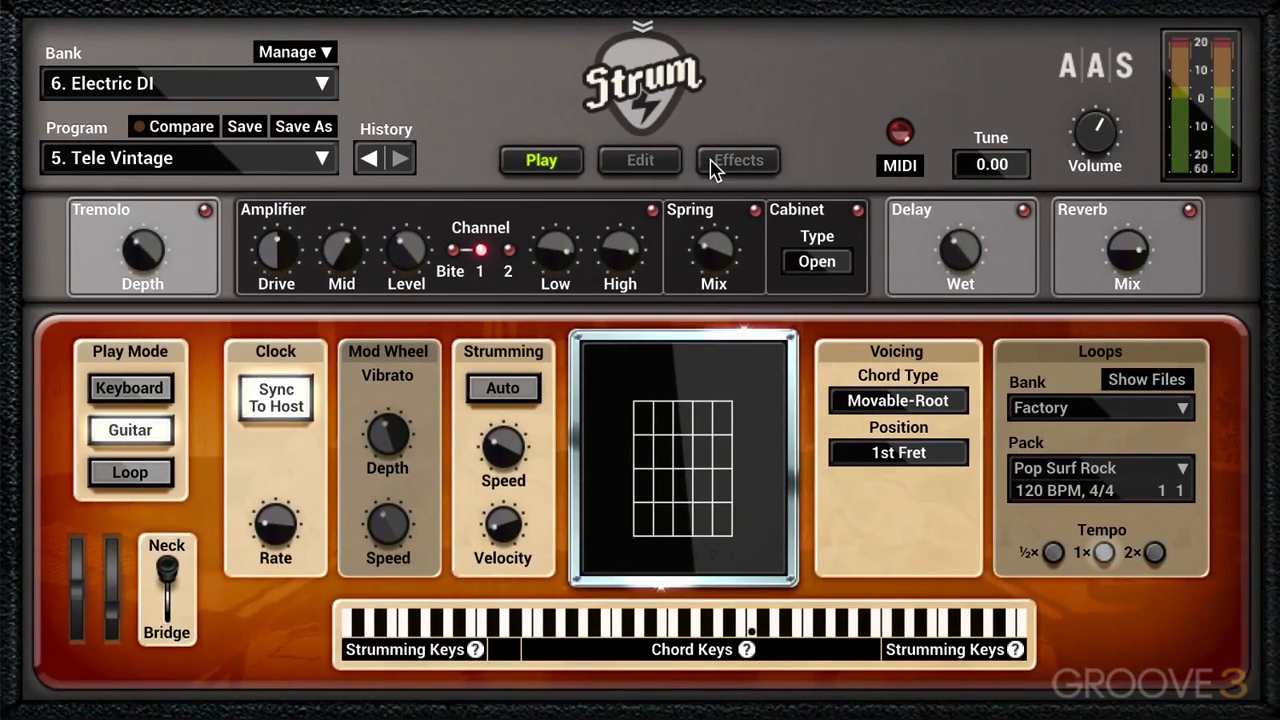
Step: Turn on the equalizer on the Effects page and solo the first Strum GS 2 track
left_click(949, 38)
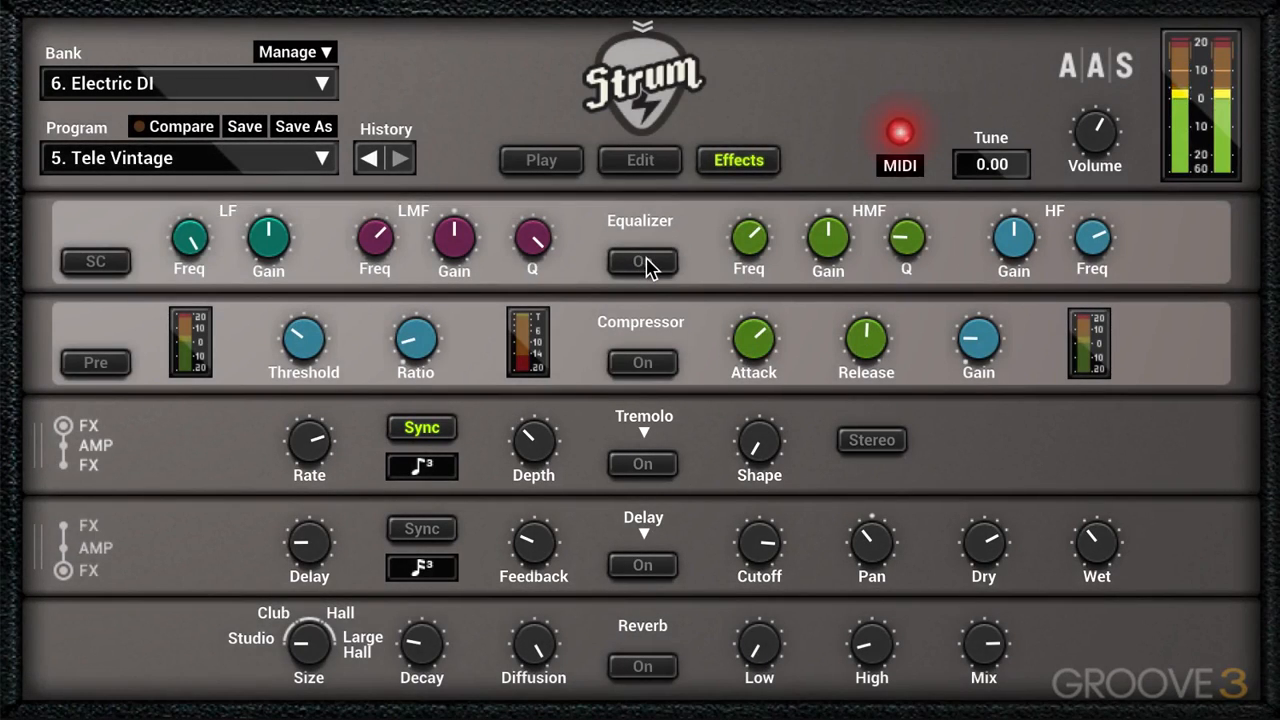
left_click(643, 262)
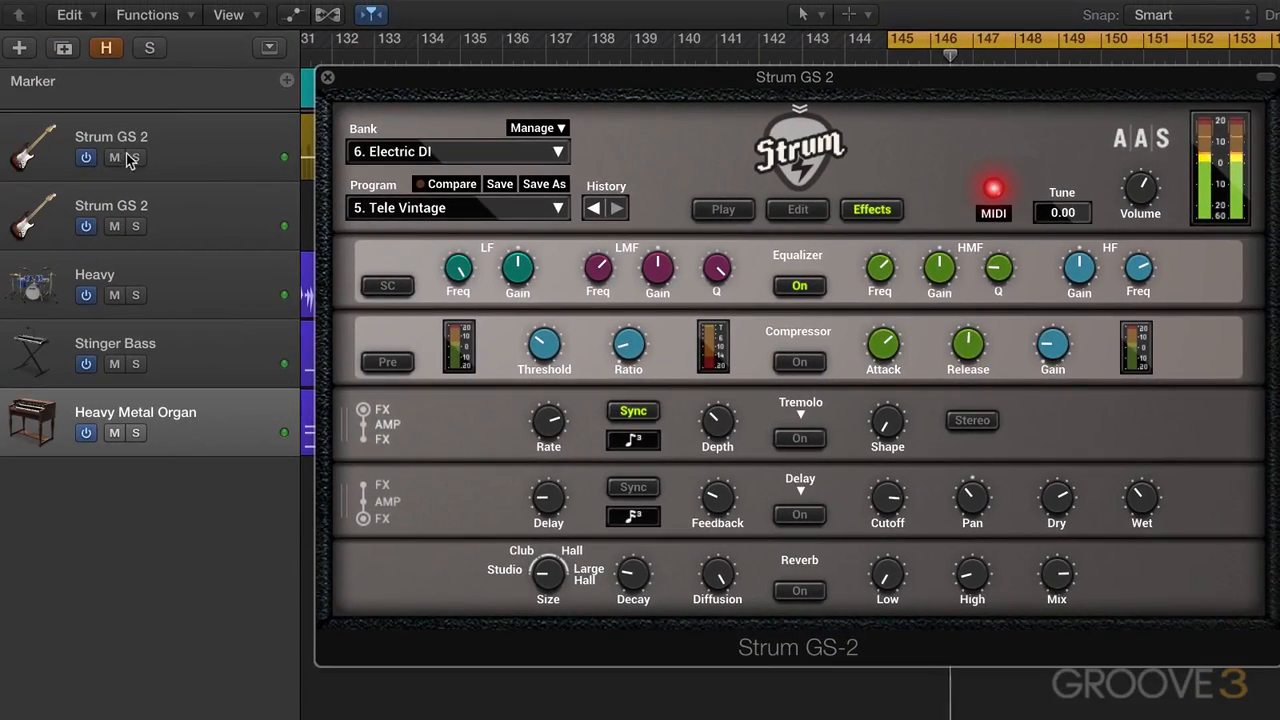
left_click(134, 157)
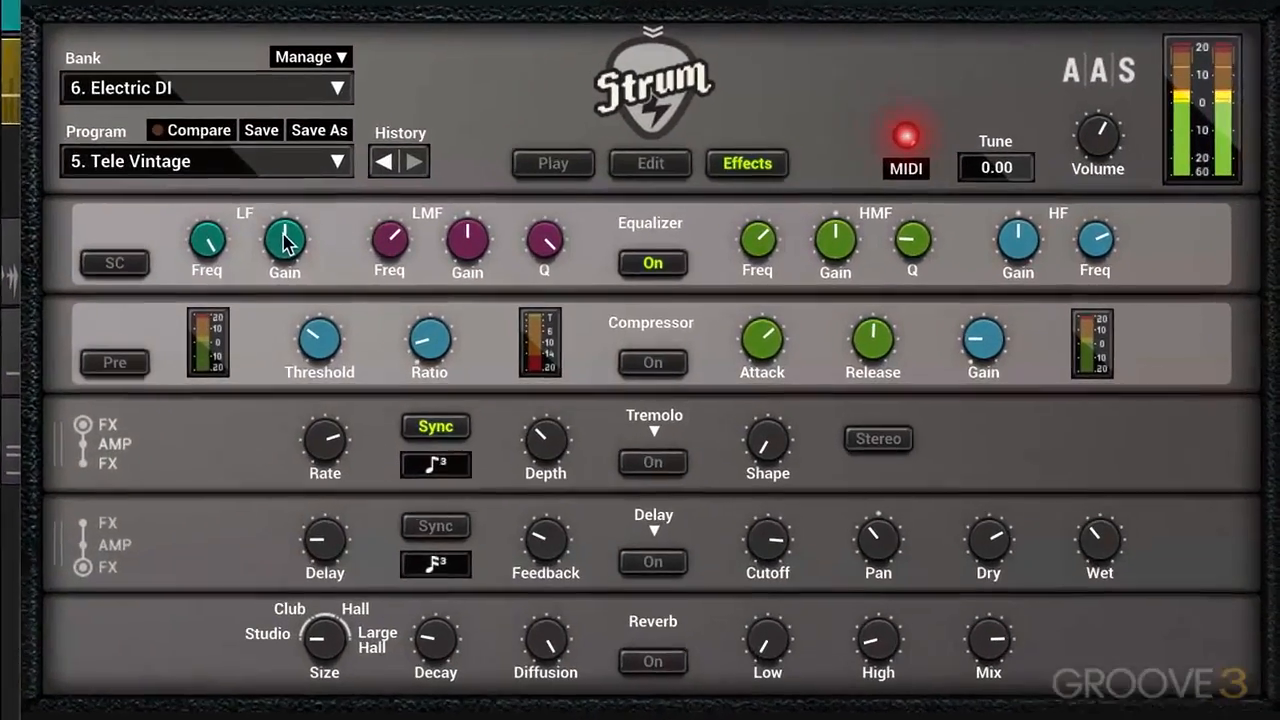
Step: Reduce the equalizer's LF gain and lower the LF frequency
left_click_drag(519, 268, 519, 290)
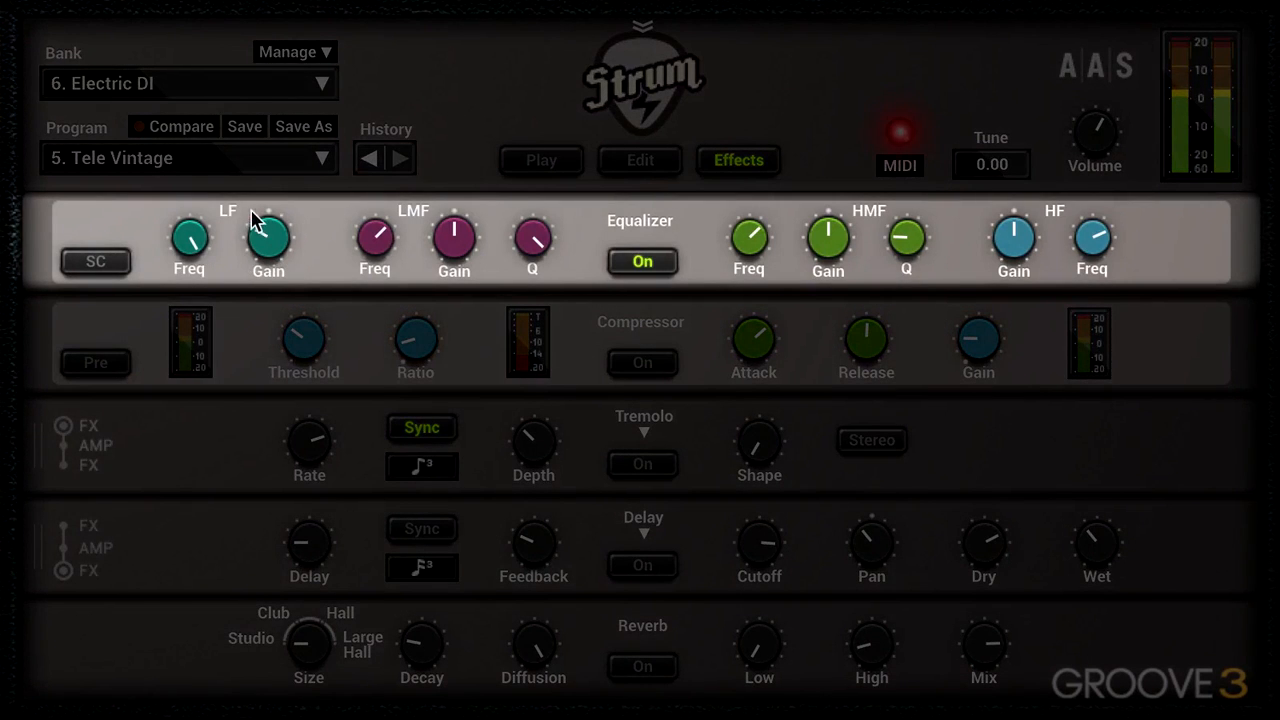
mouse_move(190, 237)
left_mouse_down()
mouse_move(190, 262)
mouse_move(190, 242)
left_mouse_up()
mouse_move(268, 238)
left_mouse_down()
mouse_move(268, 226)
mouse_move(268, 246)
left_mouse_up()
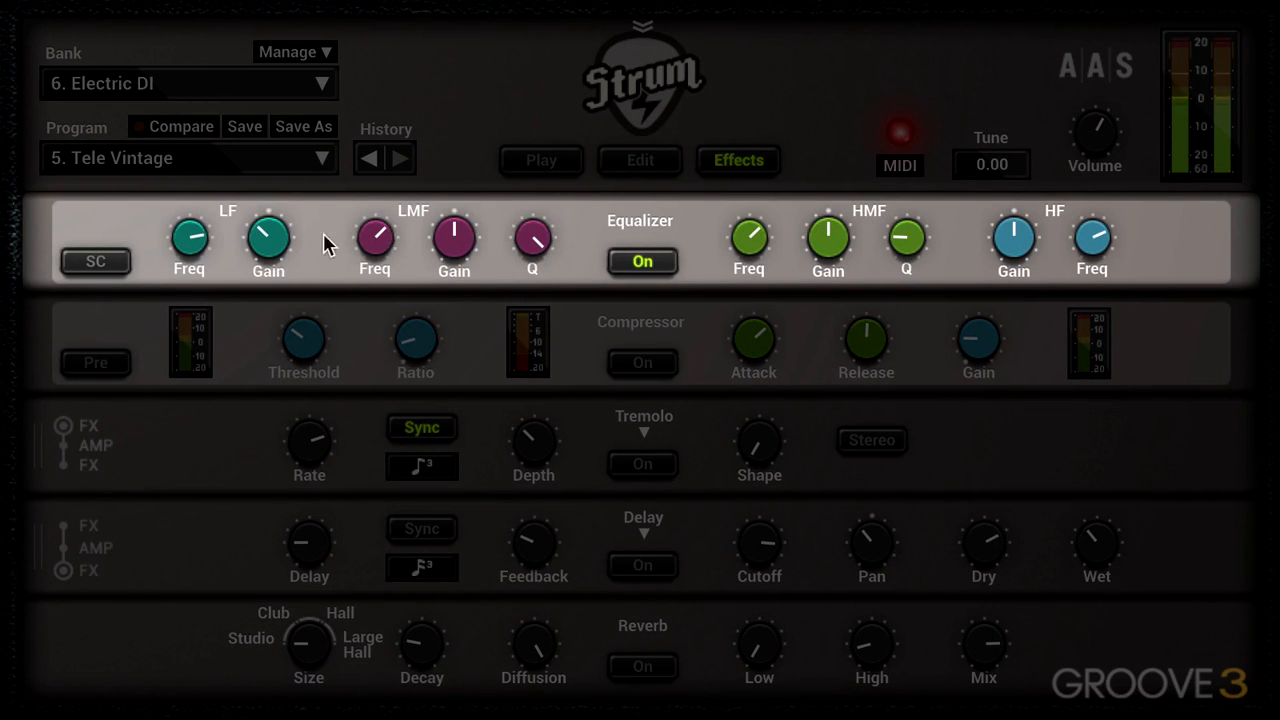
Step: Cut the equalizer's LMF gain and lower the LMF frequency and Q
left_click_drag(455, 246, 458, 250)
left_click_drag(358, 232, 358, 246)
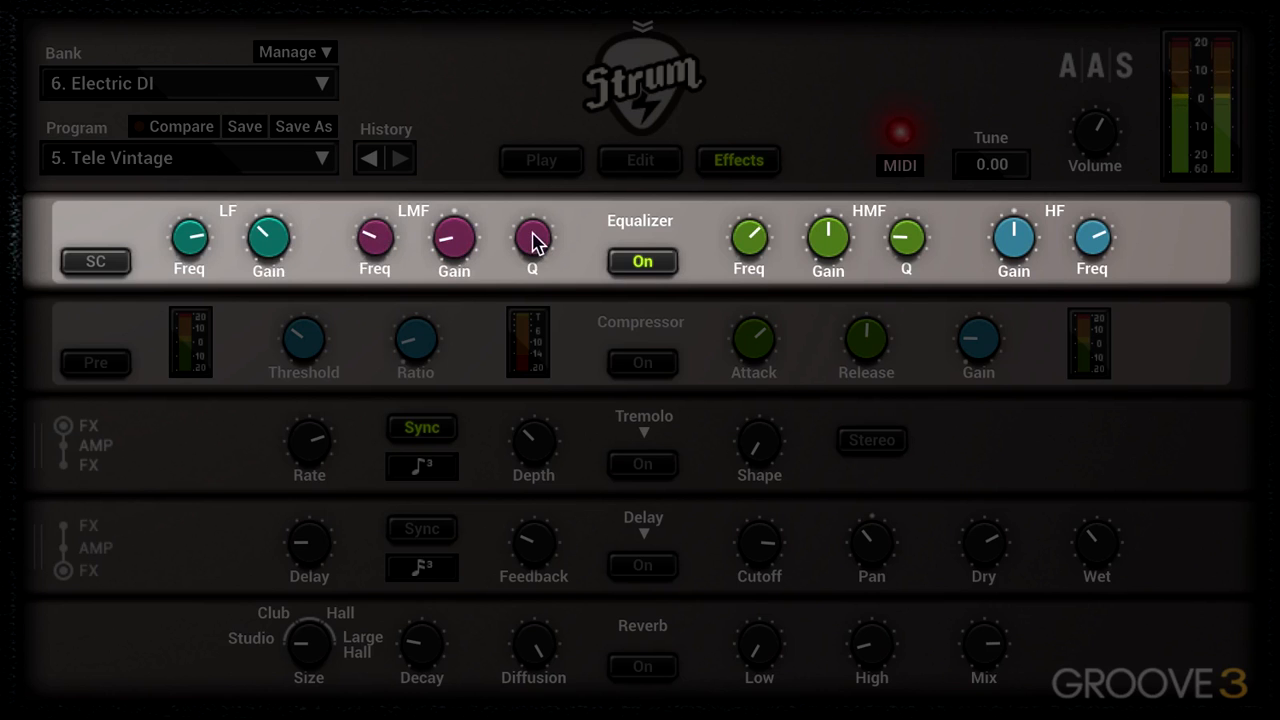
left_click_drag(531, 240, 531, 252)
Step: Lower the equalizer's HMF frequency and gain with a higher Q, and boost the HF gain with a lower HF frequency
left_click_drag(840, 240, 840, 252)
left_click_drag(745, 232, 743, 235)
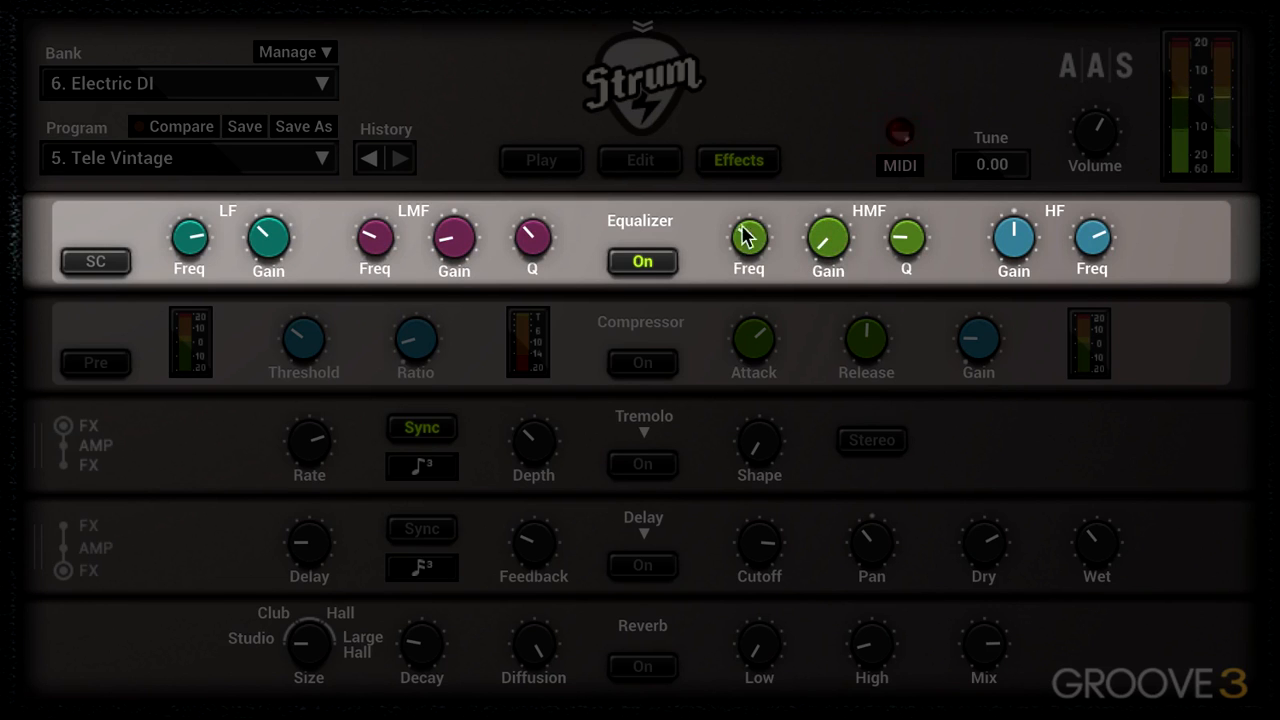
left_click_drag(903, 234, 903, 228)
left_click_drag(748, 237, 760, 246)
left_click_drag(837, 243, 837, 228)
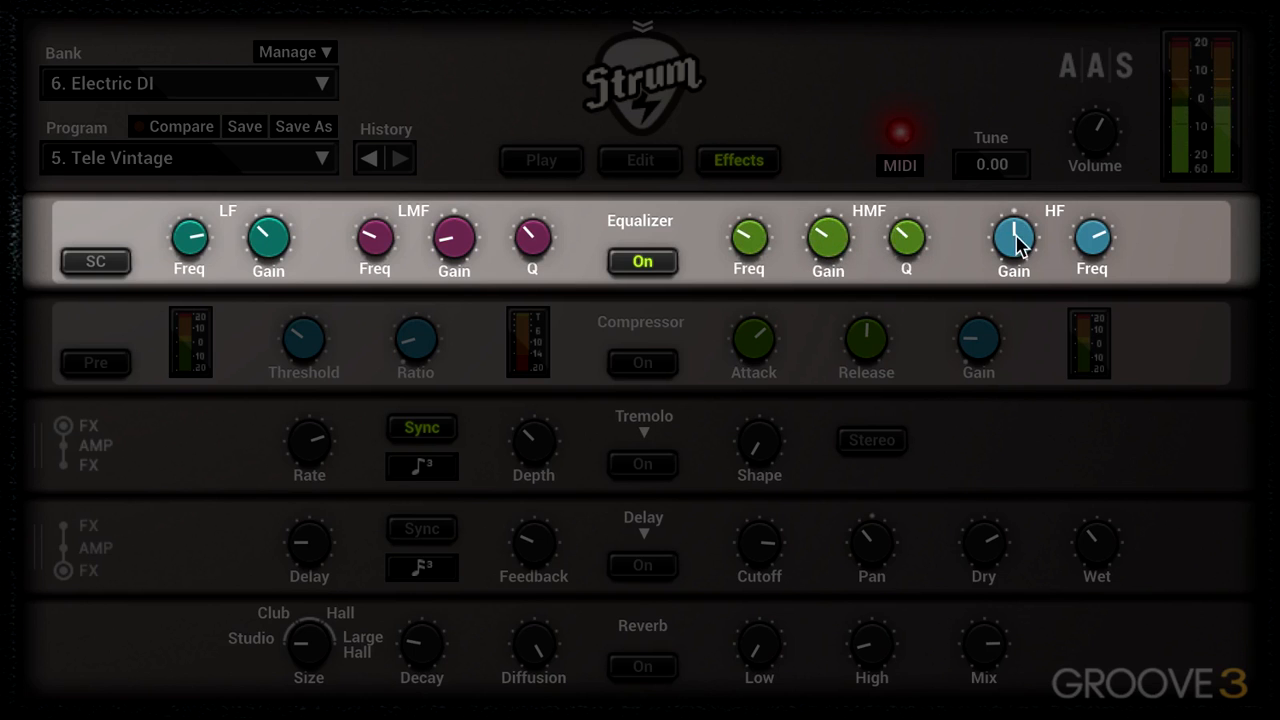
mouse_move(1015, 240)
left_mouse_down()
mouse_move(1015, 225)
mouse_move(1085, 238)
mouse_move(1020, 247)
left_mouse_up()
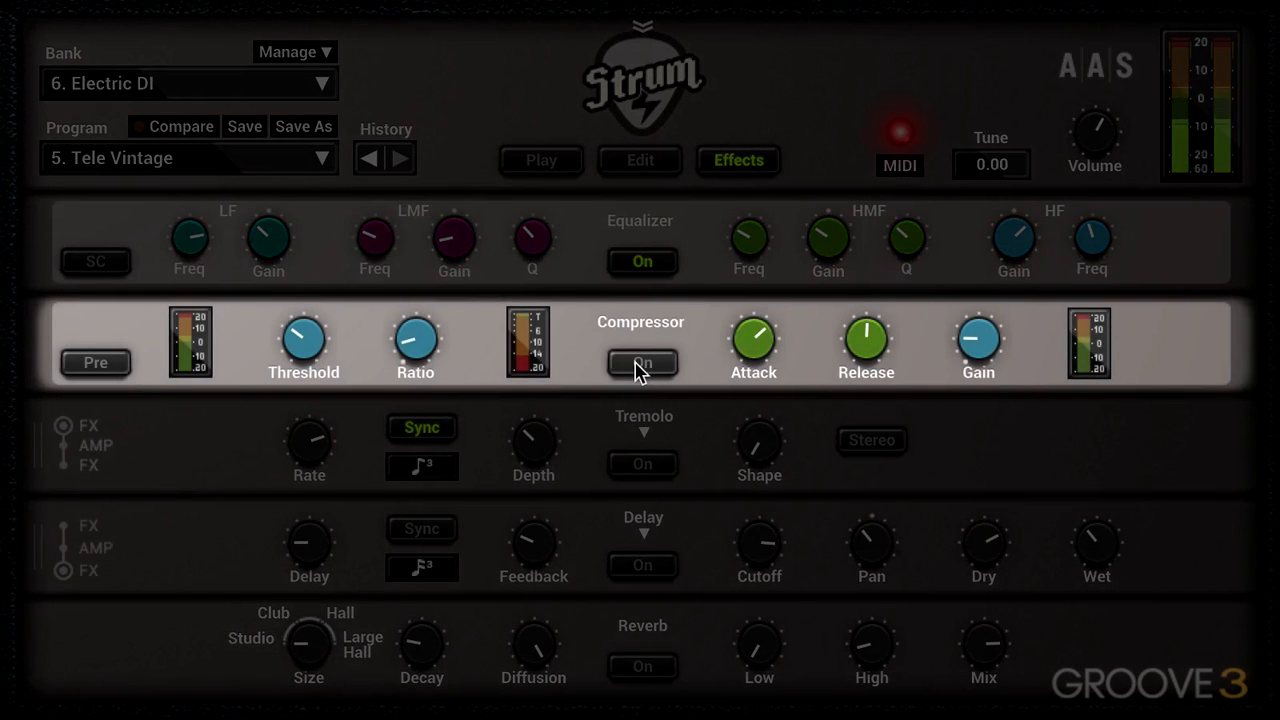
Step: Enable the compressor with a 3.00 ratio, higher threshold and lower attack, and try its Pre option on and off
left_click(640, 364)
left_click_drag(300, 343, 300, 335)
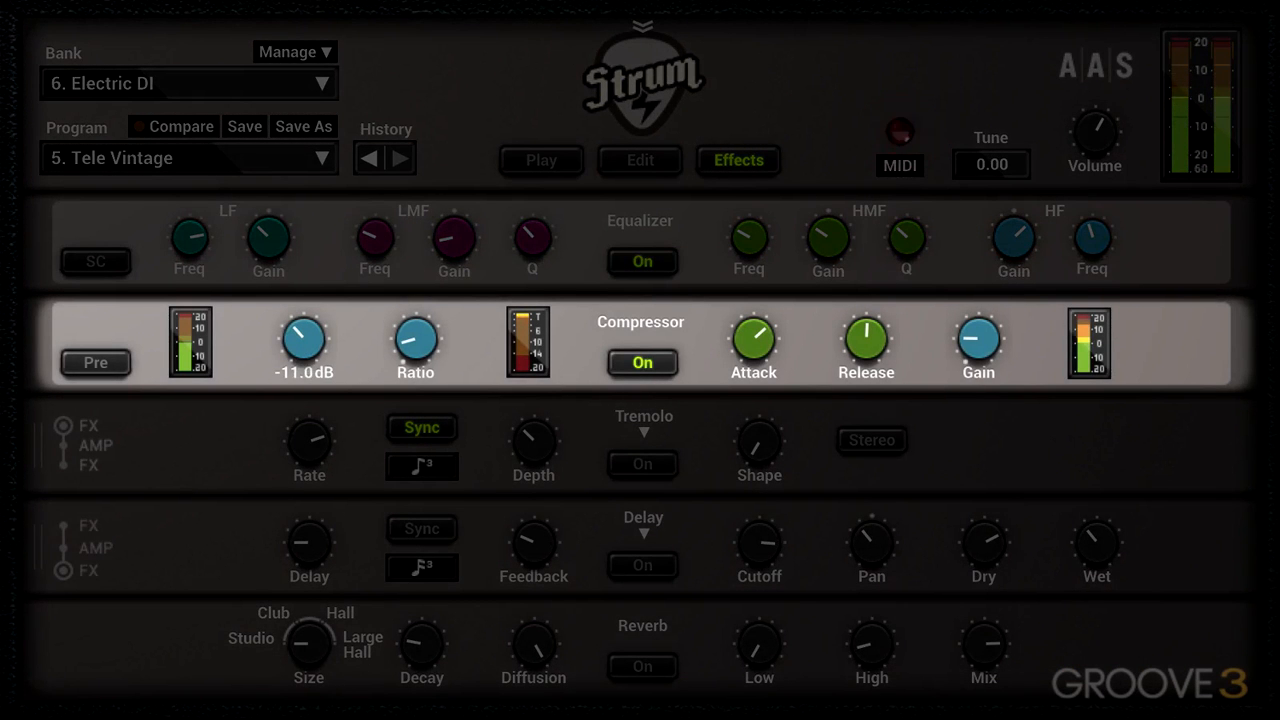
left_click_drag(437, 354, 437, 335)
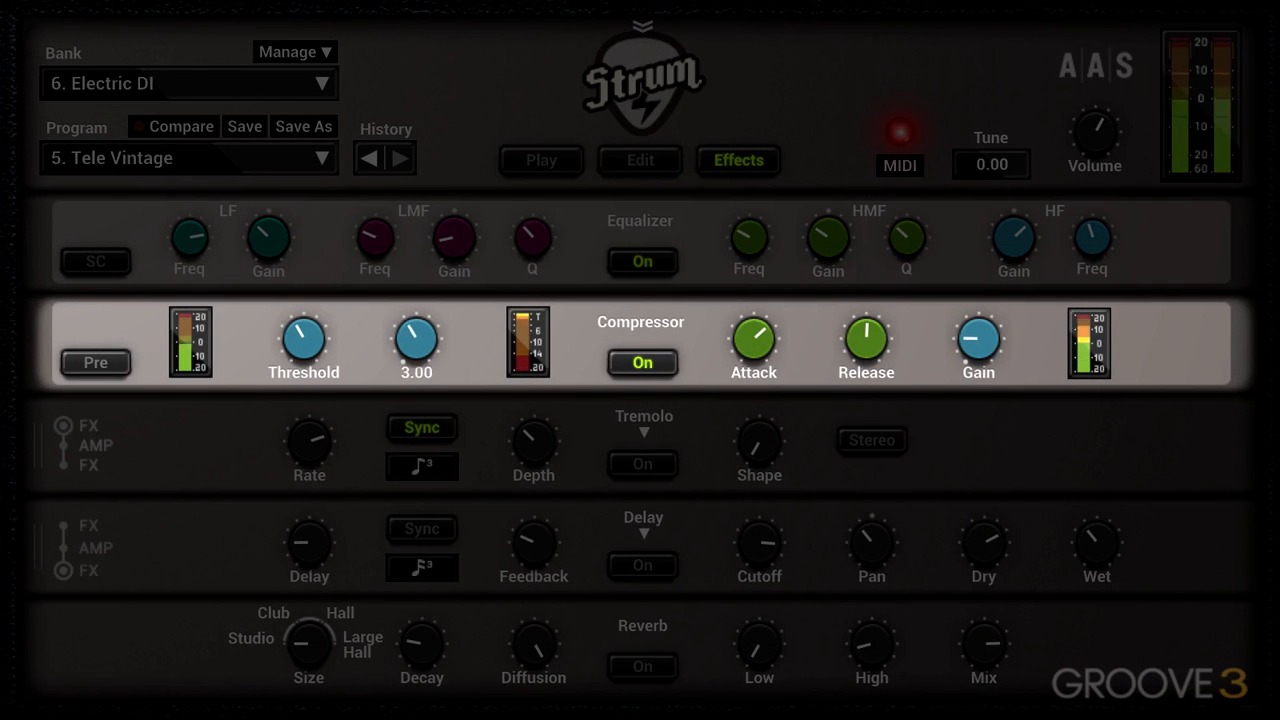
left_click_drag(287, 338, 280, 303)
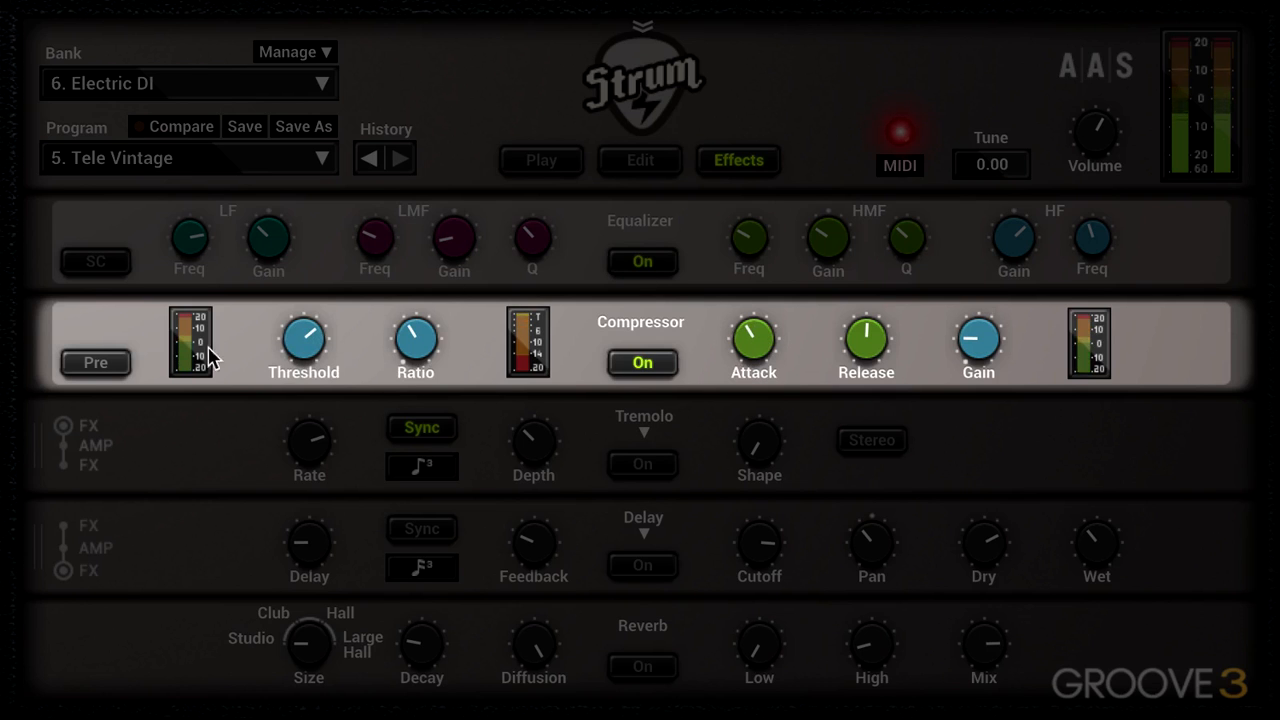
left_click(90, 363)
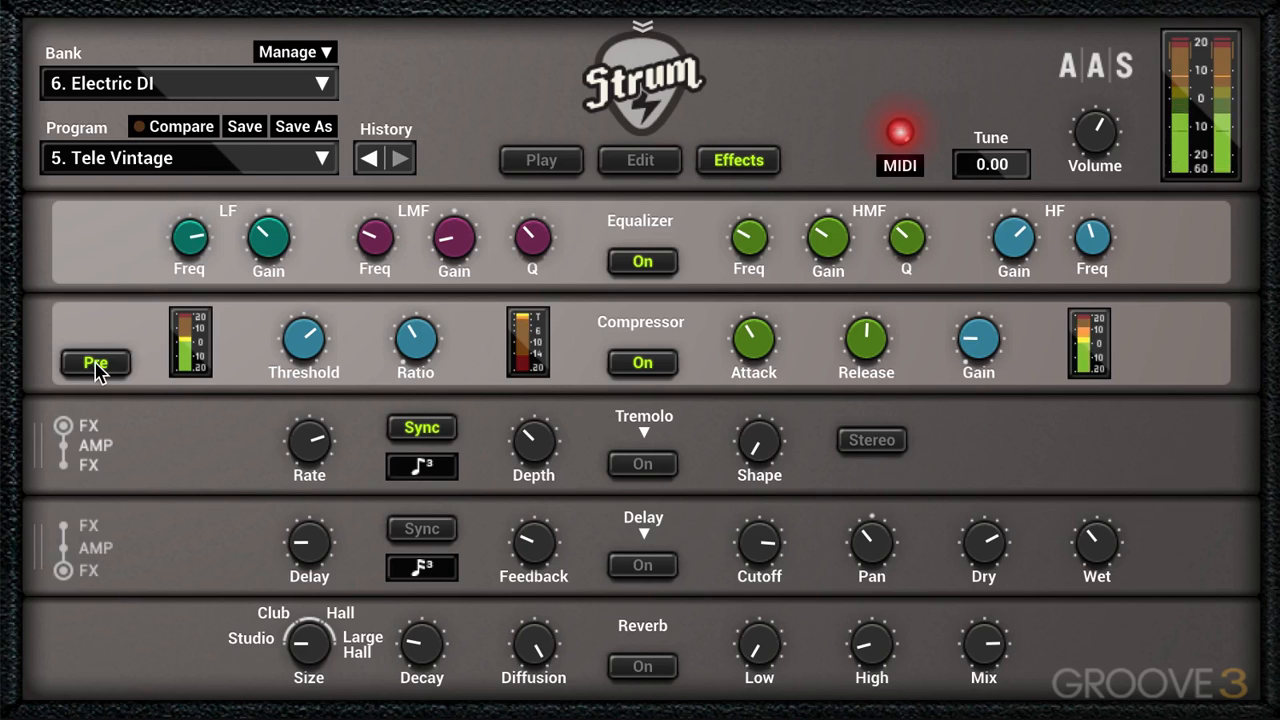
left_click(95, 363)
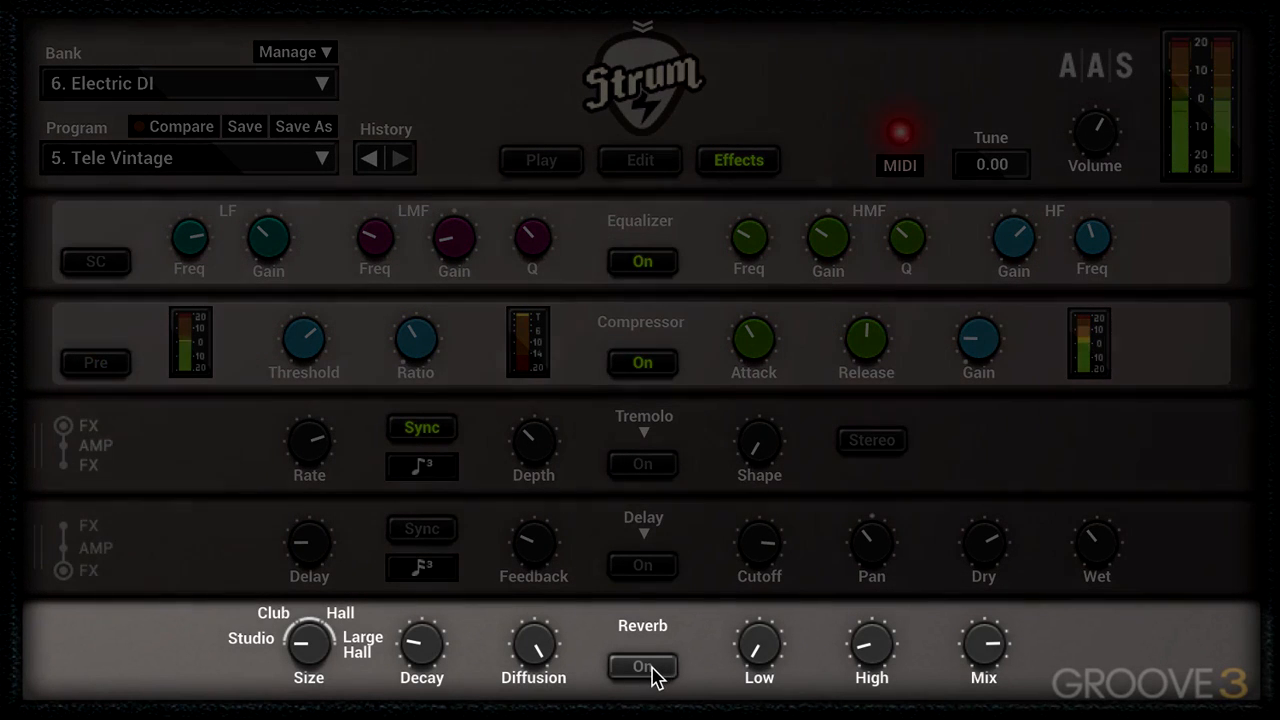
Step: Turn on the reverb with its size at Club, and reduce its diffusion and mix
left_click(648, 668)
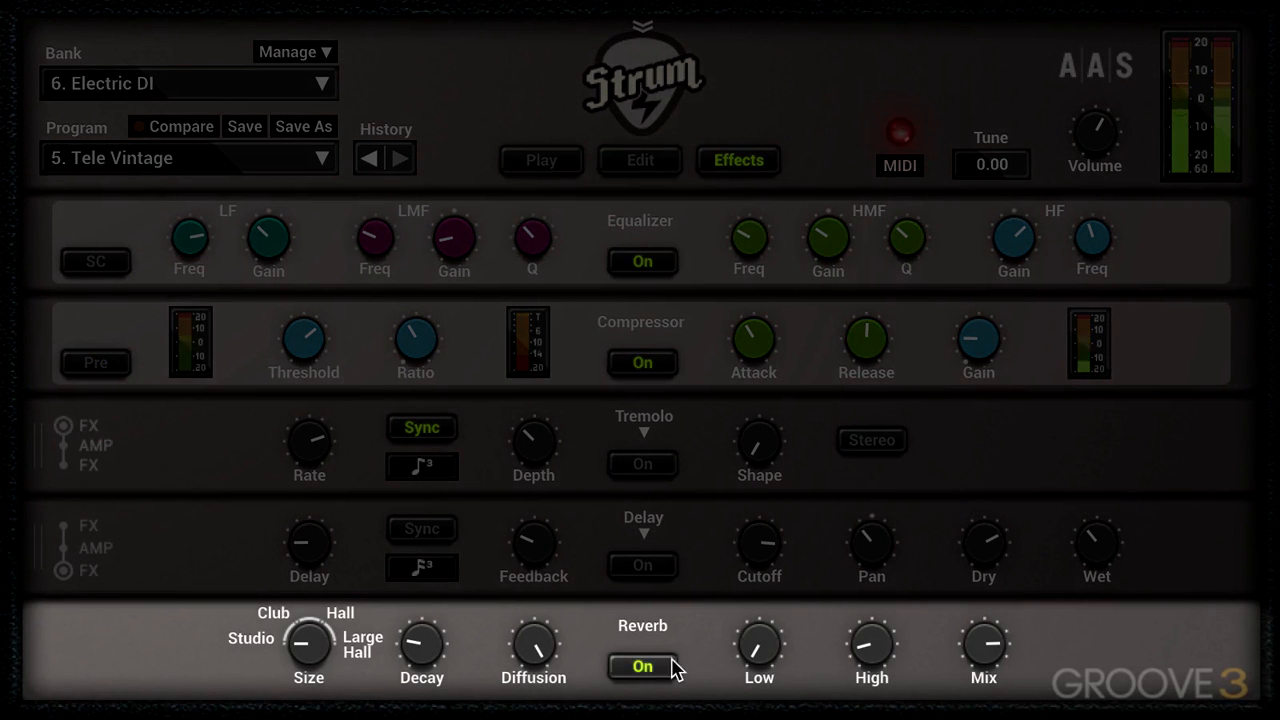
mouse_move(309, 645)
left_click_drag(309, 645, 309, 630)
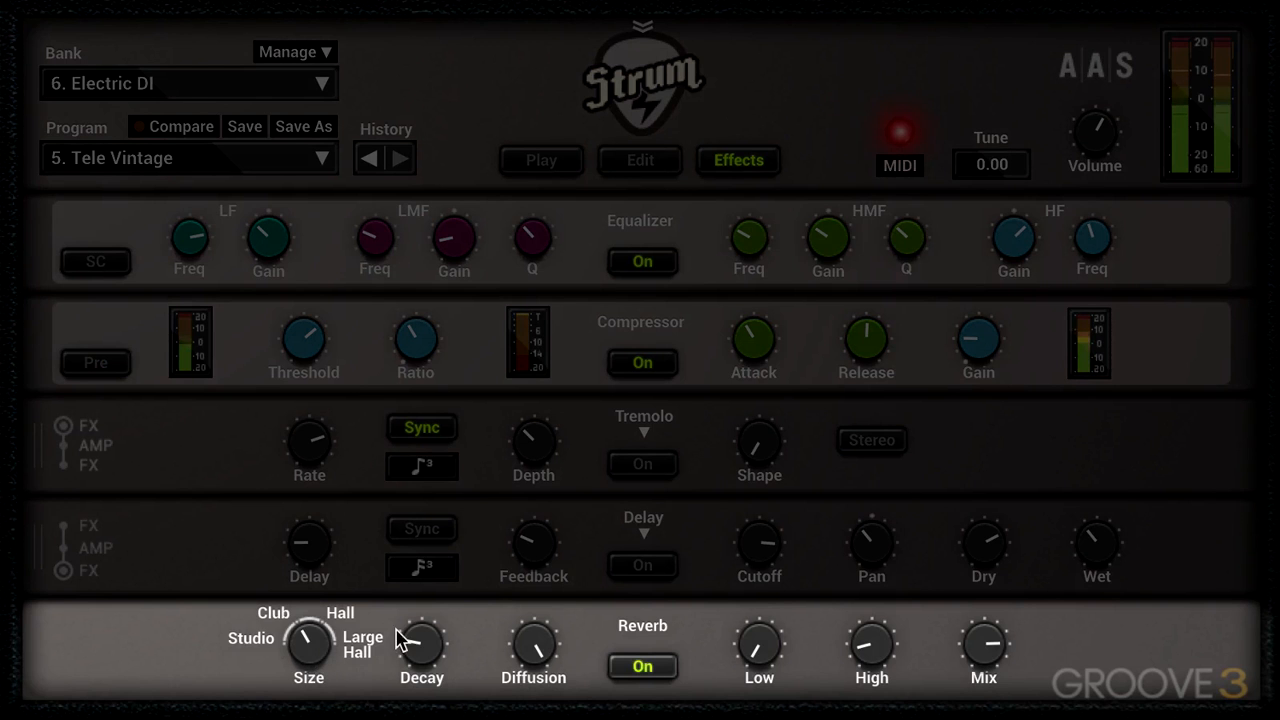
left_click_drag(540, 650, 540, 605)
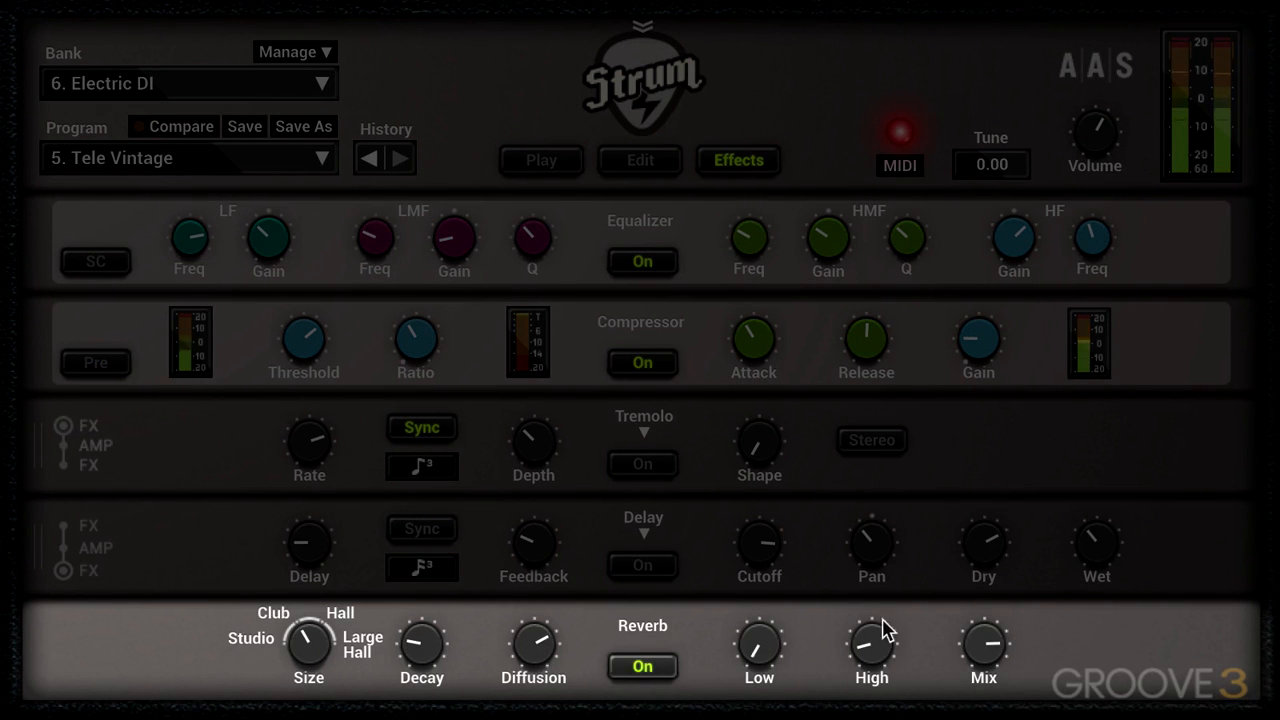
left_click_drag(986, 645, 986, 690)
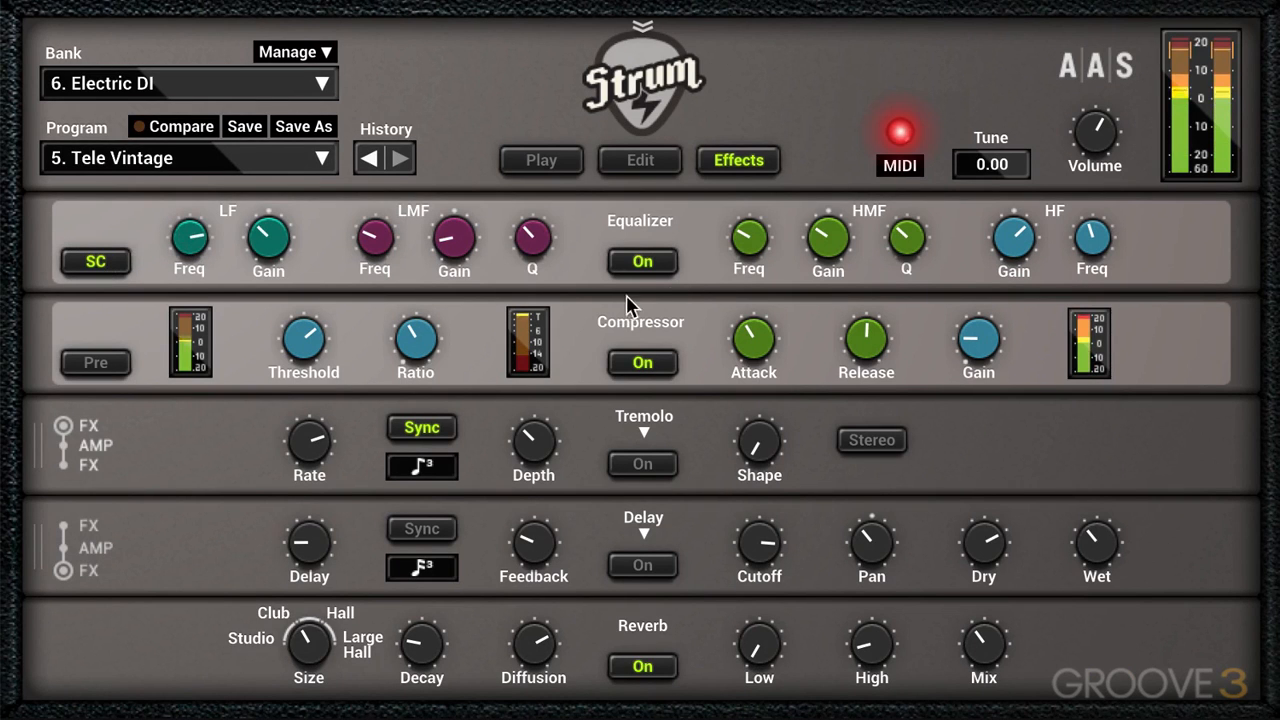
Step: Compare the equalizer off and on, turn off its SC option, and try the compressor's Pre option on and off
left_click(647, 266)
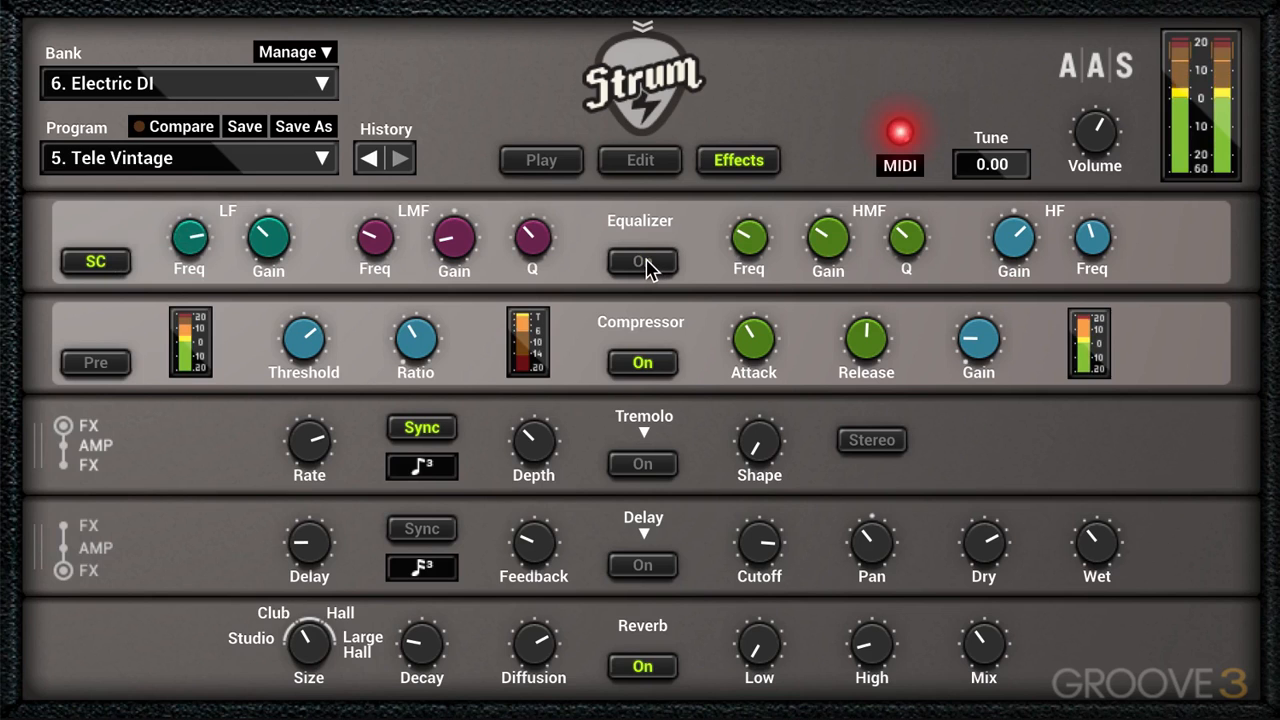
left_click(649, 263)
left_click(95, 262)
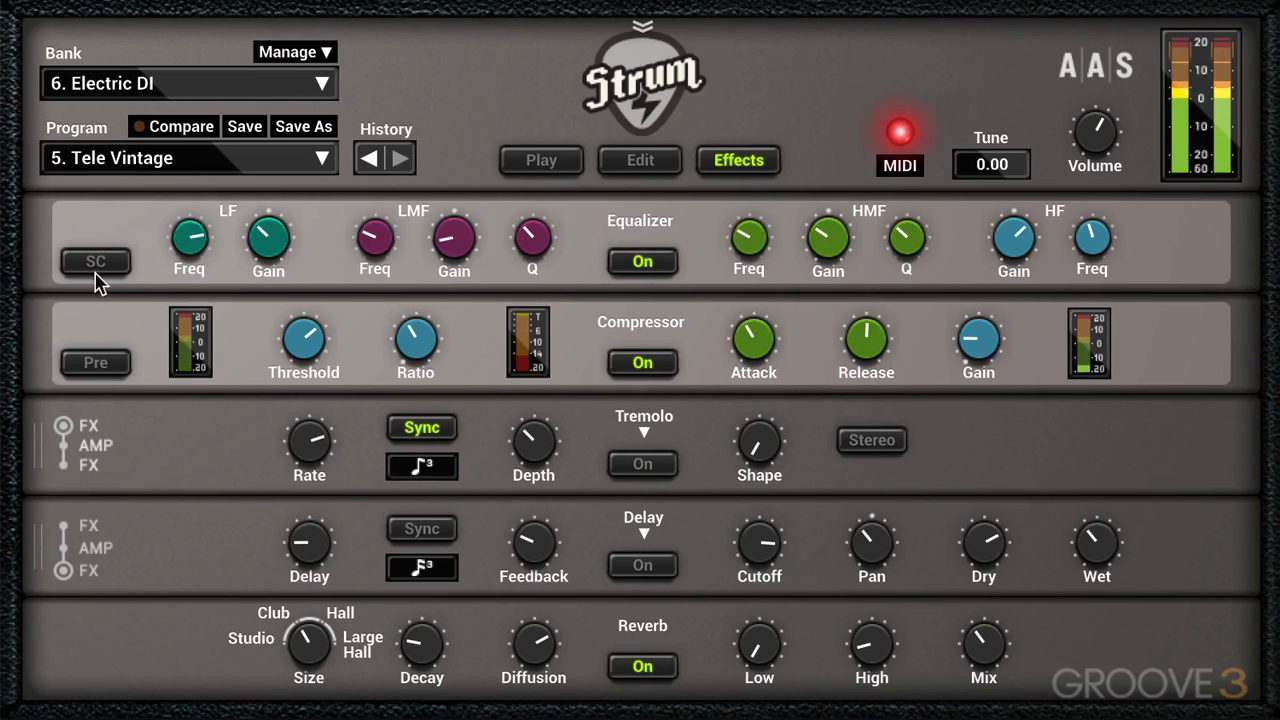
left_click(97, 364)
left_click(97, 364)
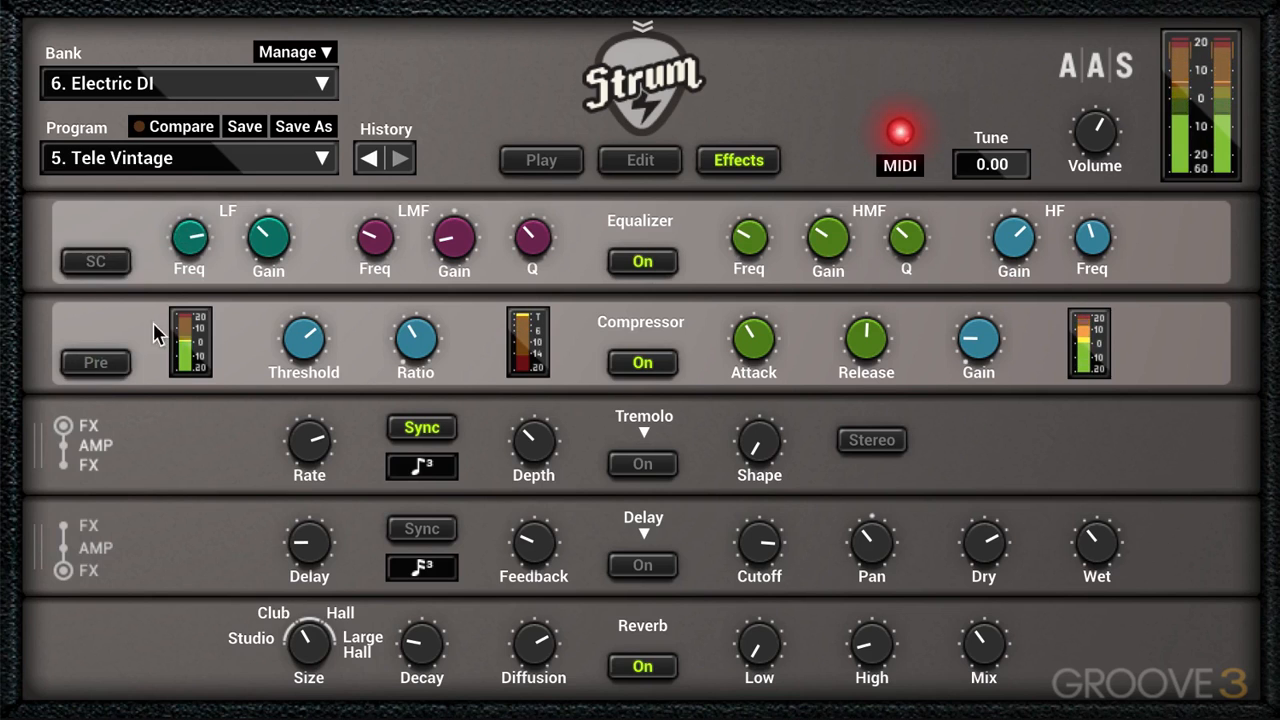
Step: On the Play page, lower the amplifier's mid, compare channels 2 and 1, and set the channel 1 level to -2.0 dB
left_click(563, 164)
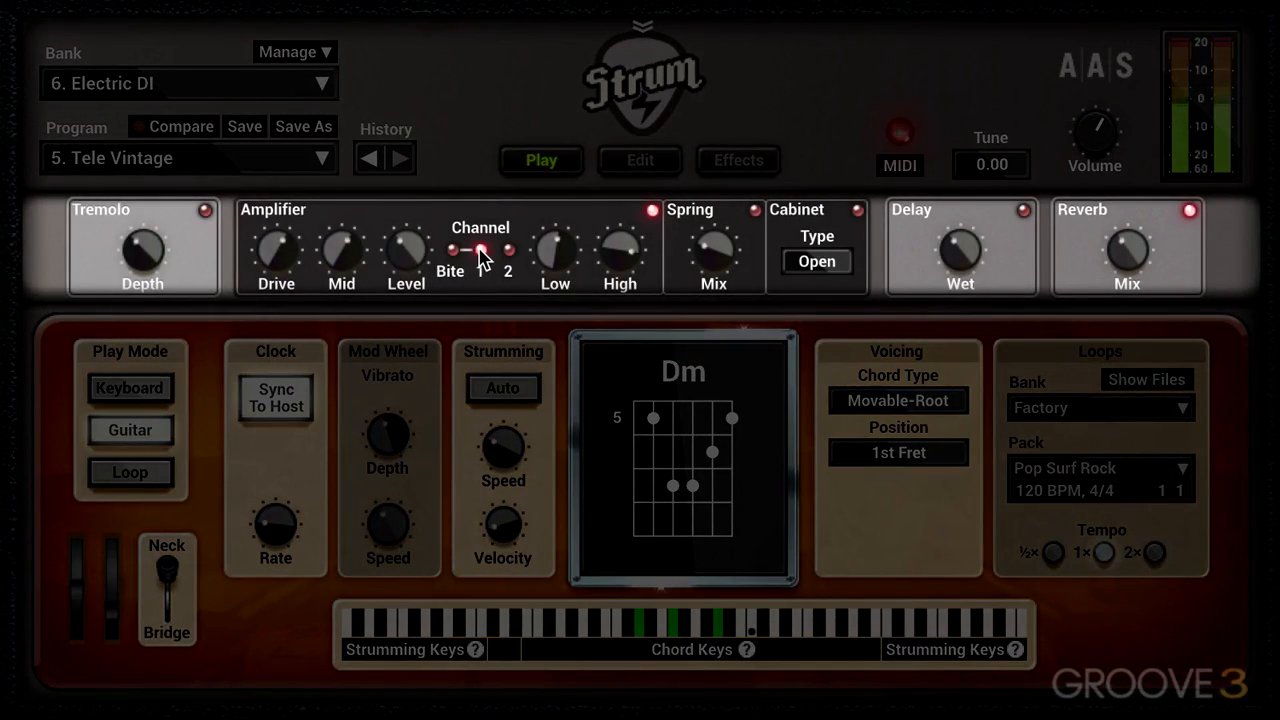
left_click_drag(341, 257, 406, 275)
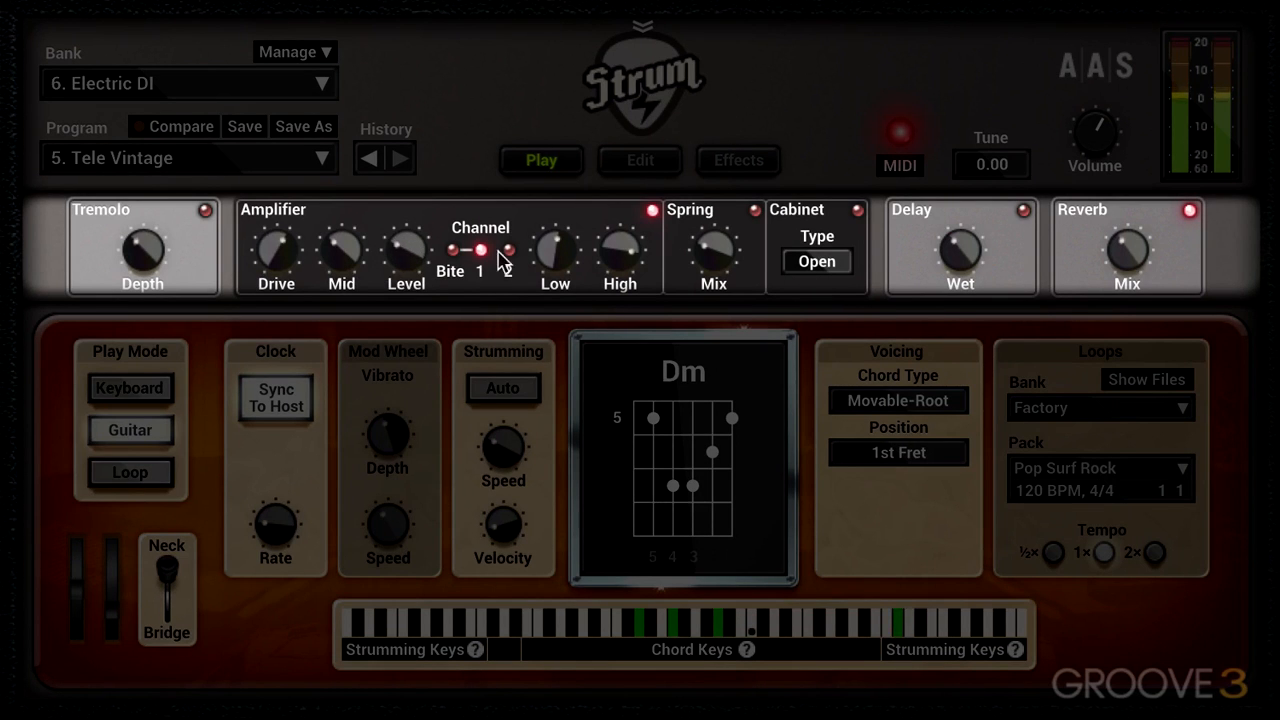
left_click(509, 250)
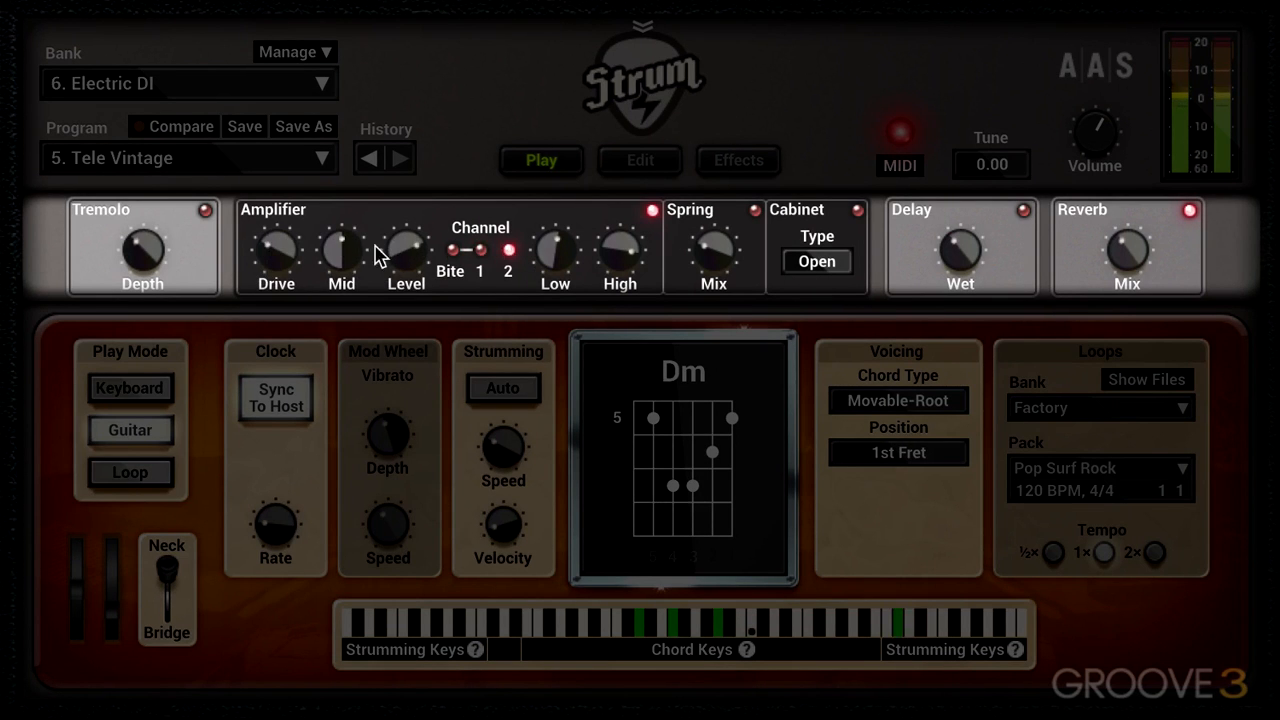
left_click(481, 251)
left_click_drag(349, 264, 417, 243)
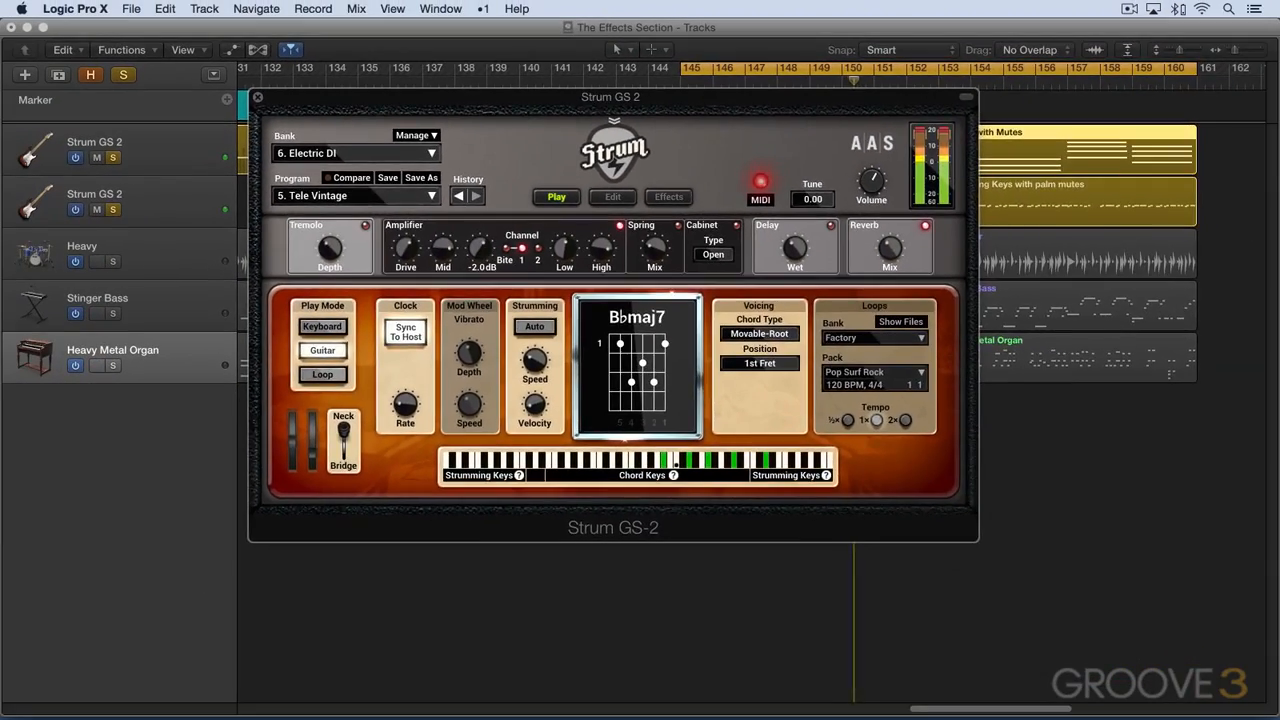
Step: Reposition the plug-in window and adjust the amplifier's drive, level, low and high controls
left_click_drag(350, 114, 416, 89)
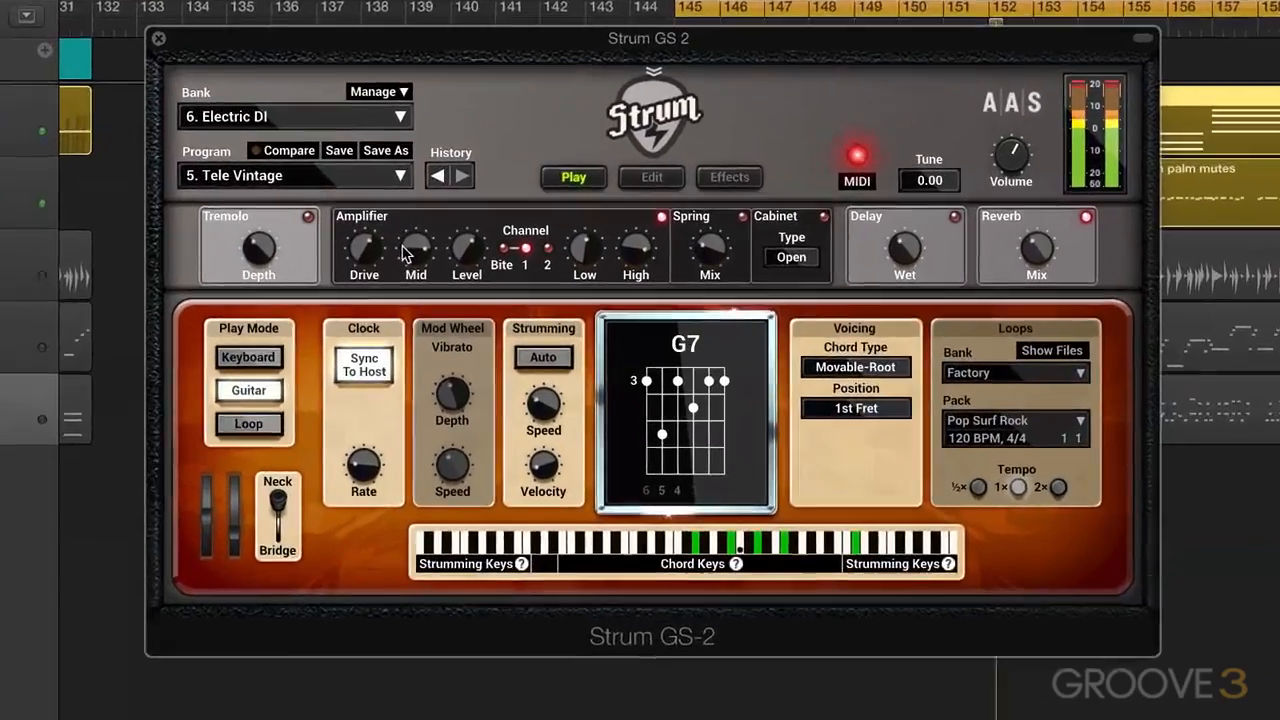
left_click_drag(487, 235, 487, 235)
mouse_move(277, 244)
left_mouse_down()
mouse_move(277, 230)
mouse_move(277, 246)
left_mouse_up()
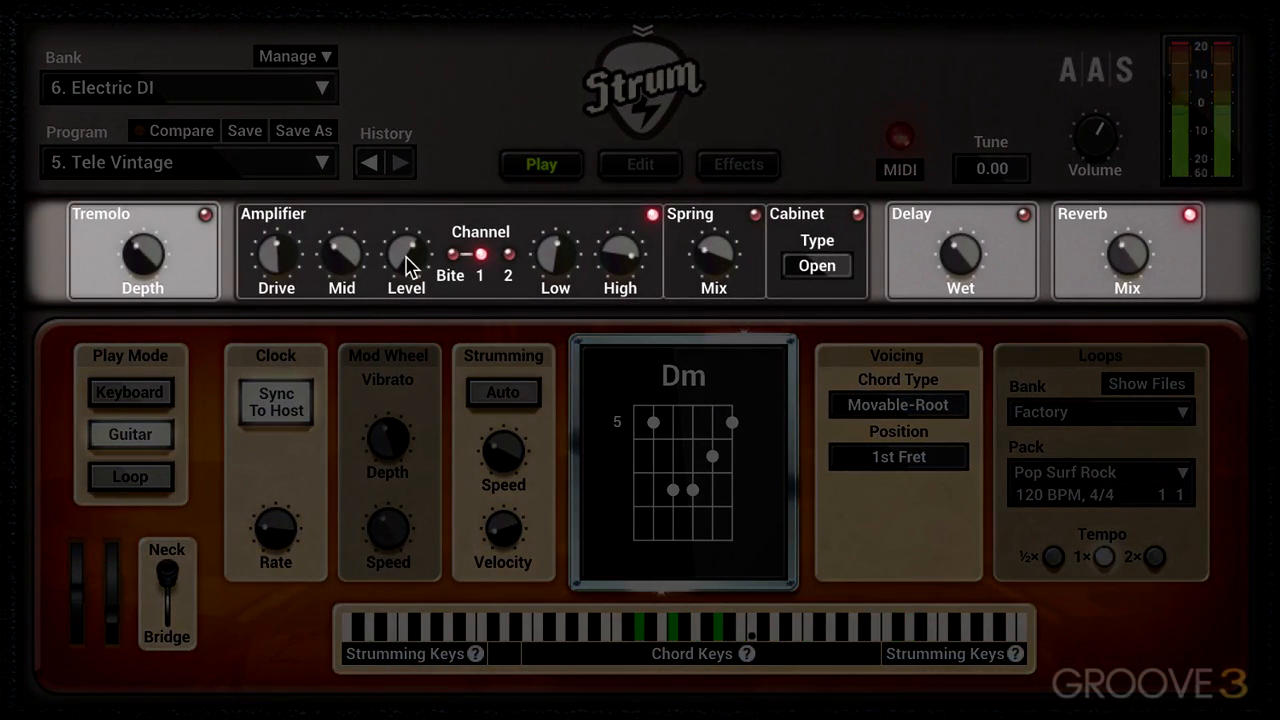
left_click_drag(407, 266, 407, 260)
left_click_drag(563, 264, 621, 260)
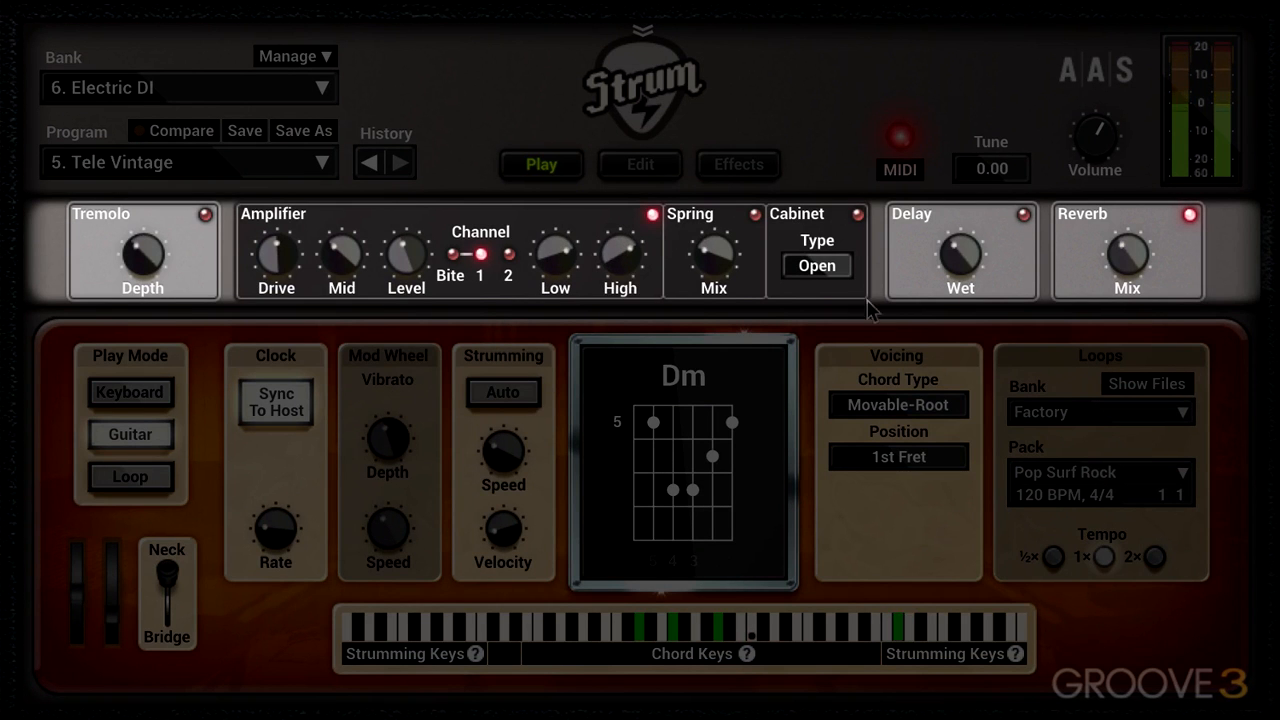
Step: Turn on the amplifier's cabinet and set its type to Closed
left_click(857, 216)
left_click(815, 269)
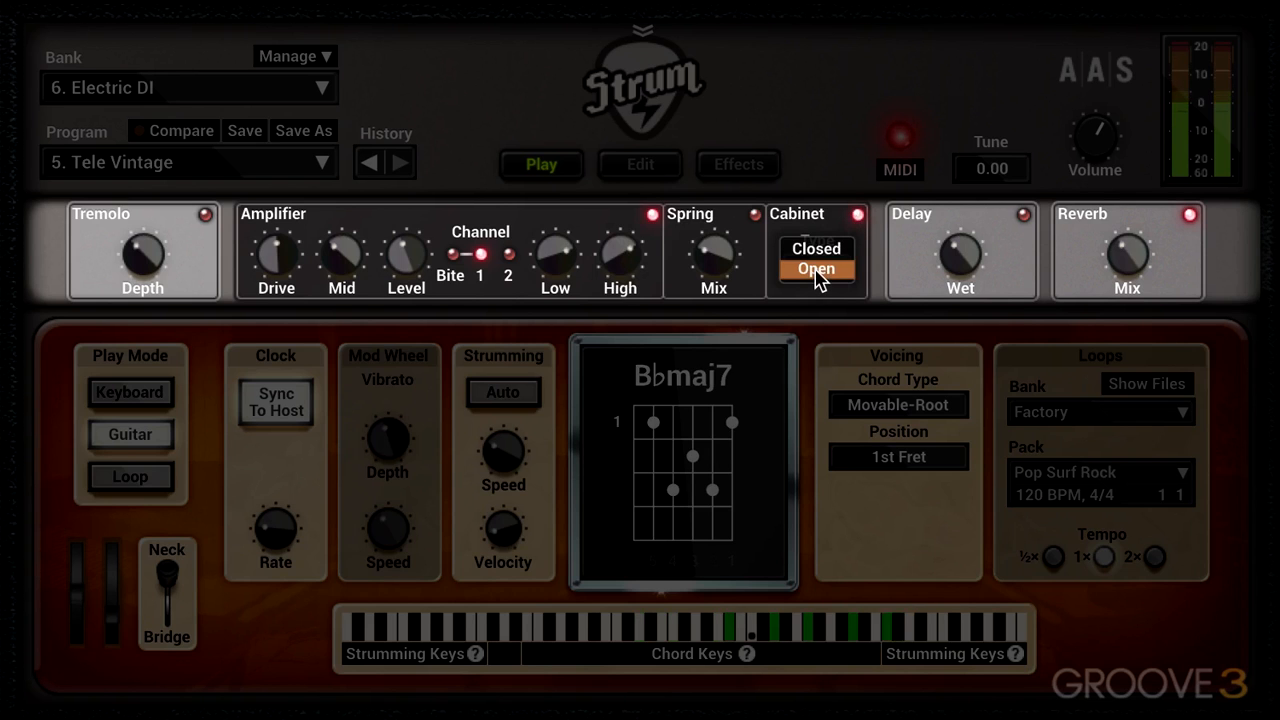
left_click(817, 248)
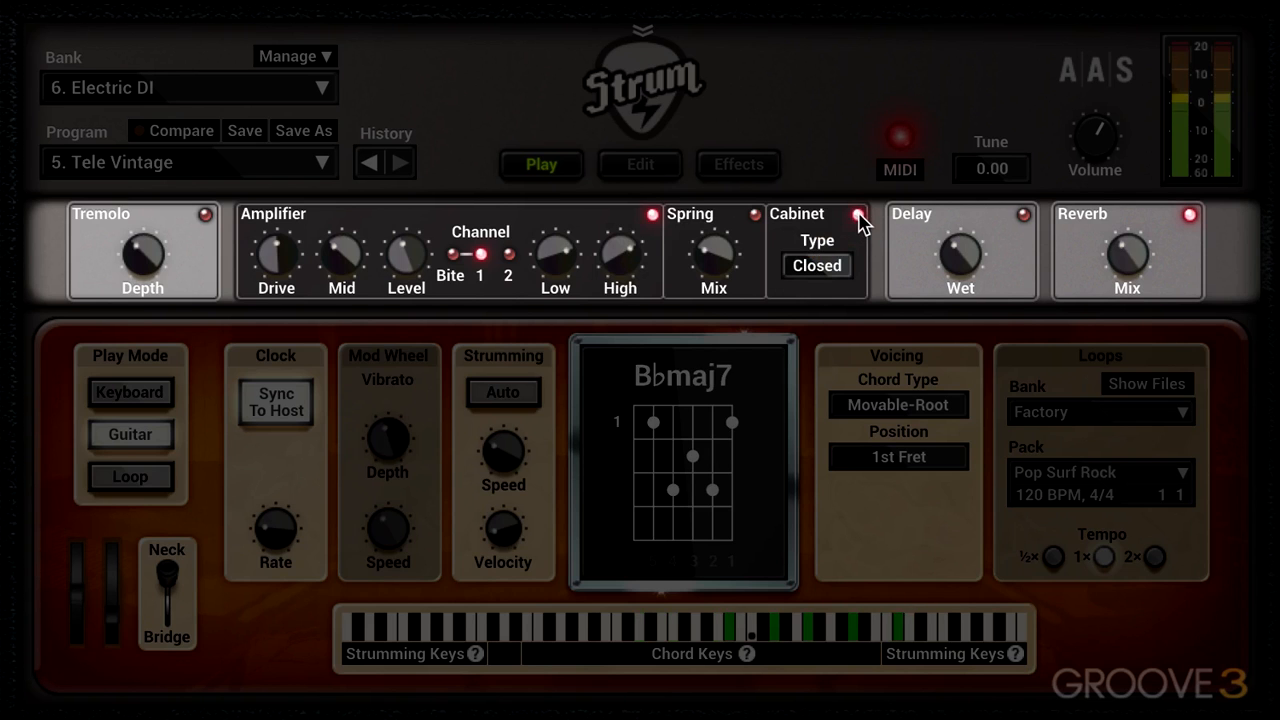
Step: Turn on the spring reverb and set the cabinet type to Open
mouse_move(712, 252)
left_mouse_down()
mouse_move(734, 243)
mouse_move(725, 255)
left_mouse_up()
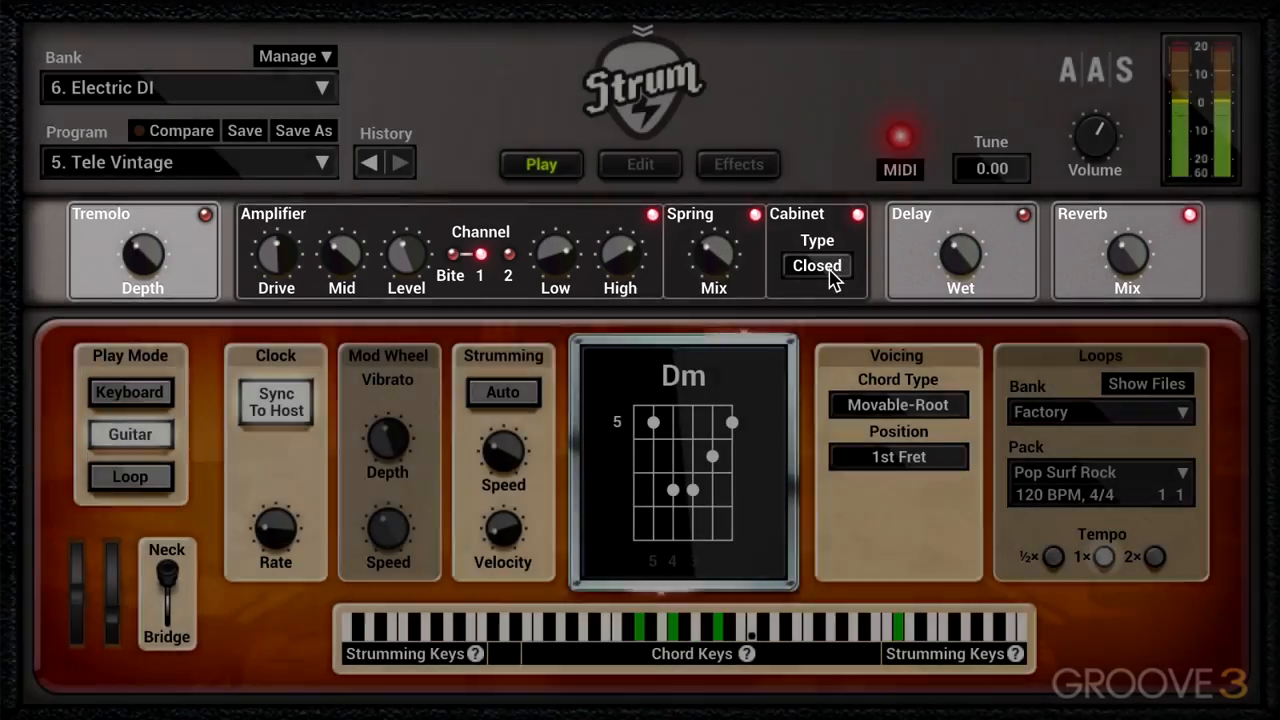
left_click(805, 265)
left_click(798, 273)
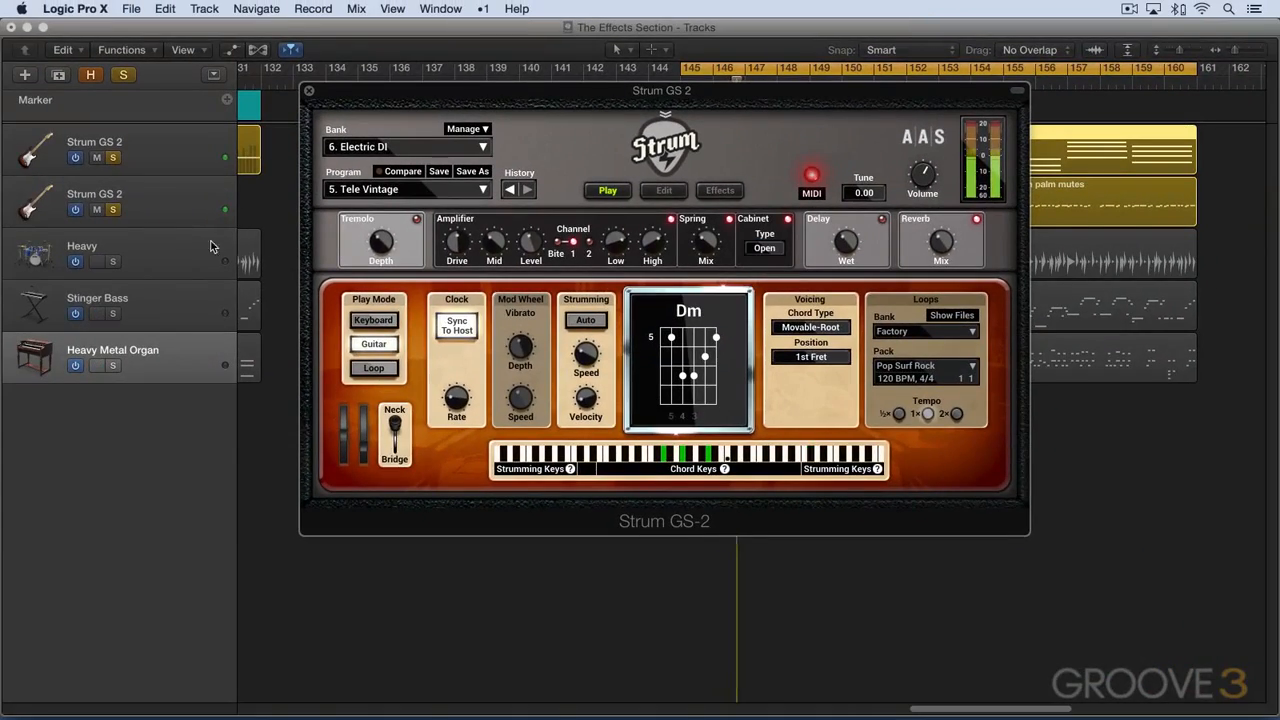
Step: Unsolo both guitar tracks to hear the full mix, switch the cabinet off, and solo the guitars again
left_click(115, 210)
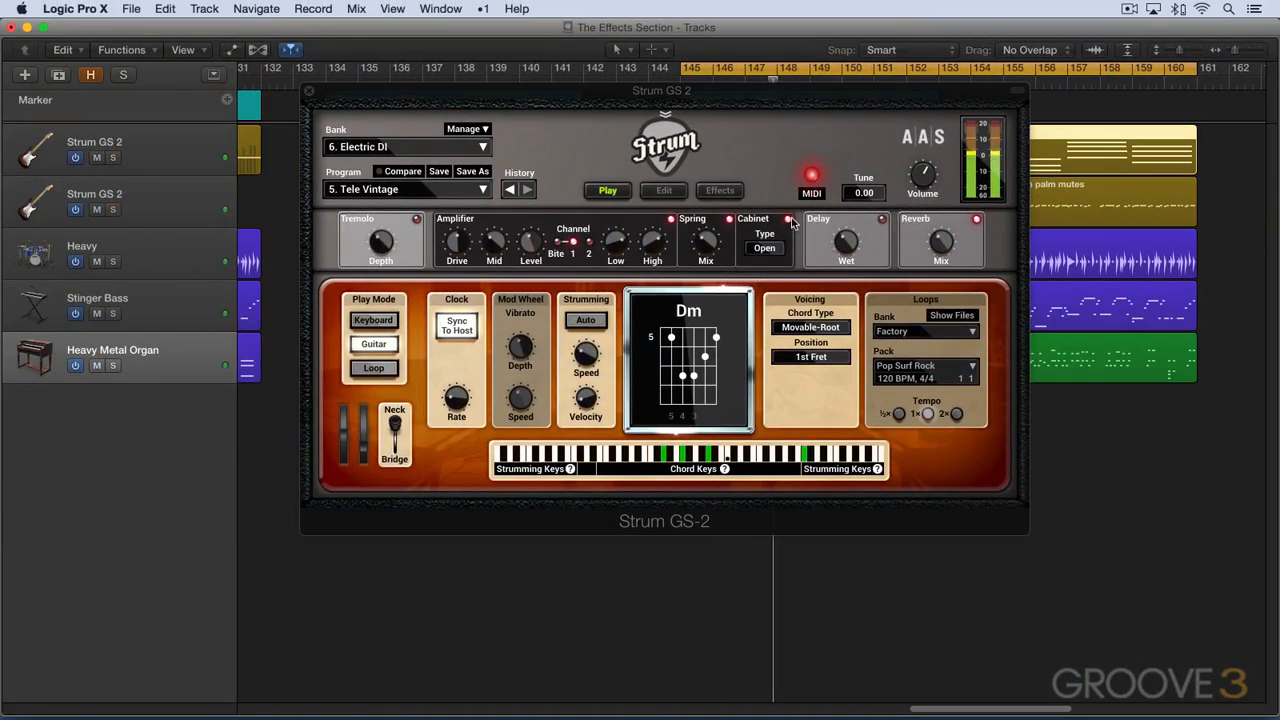
left_click(788, 220)
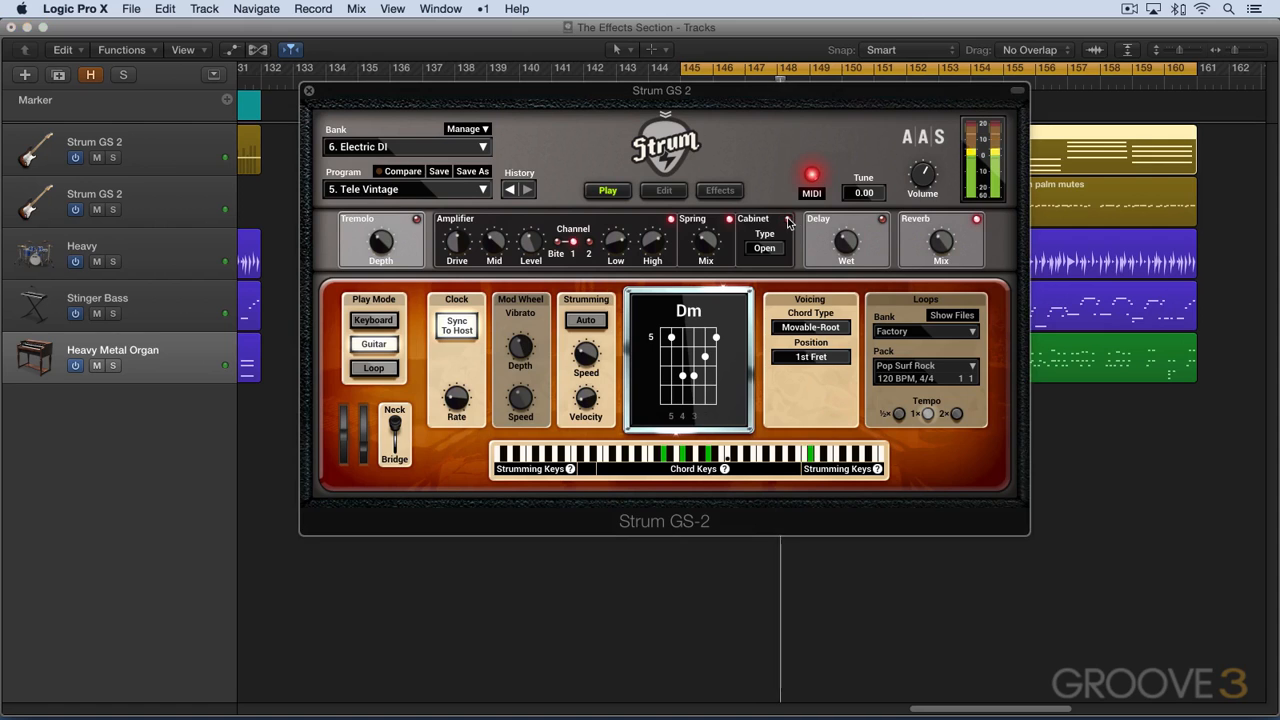
left_click(114, 211)
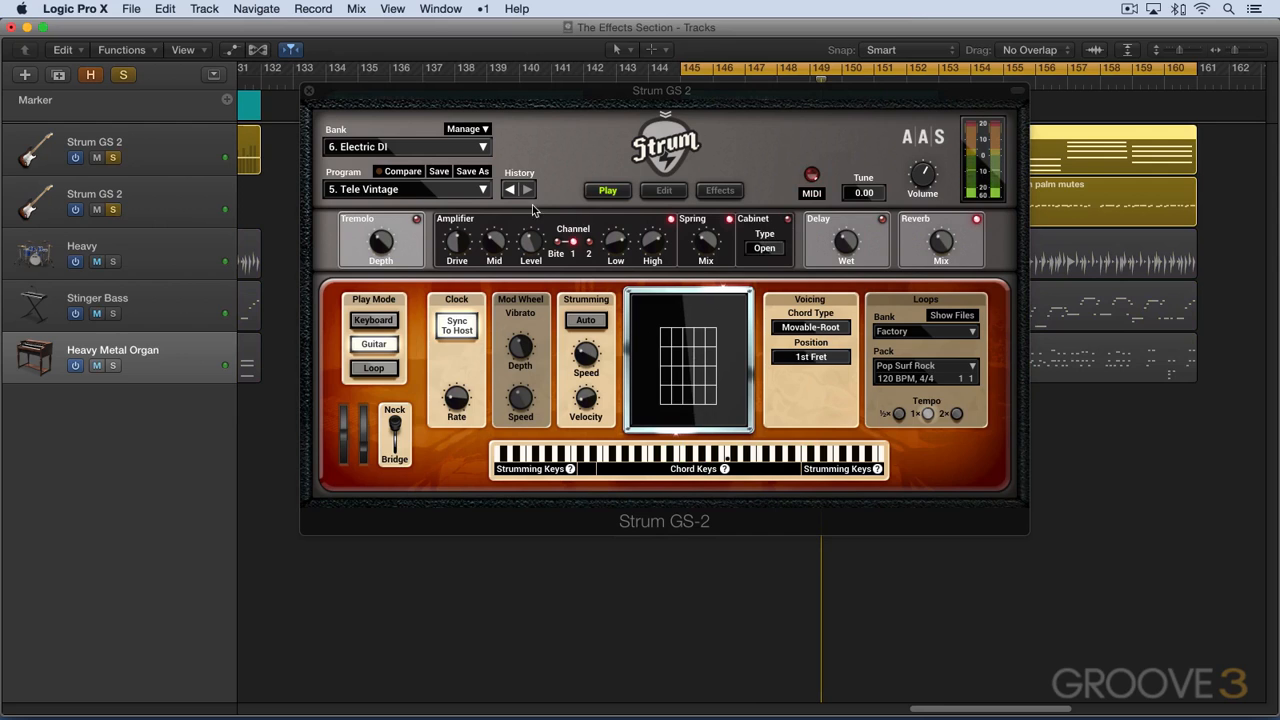
Step: On the Effects page, enable the Tremolo module and change its effect to Wah Wah
left_click(713, 193)
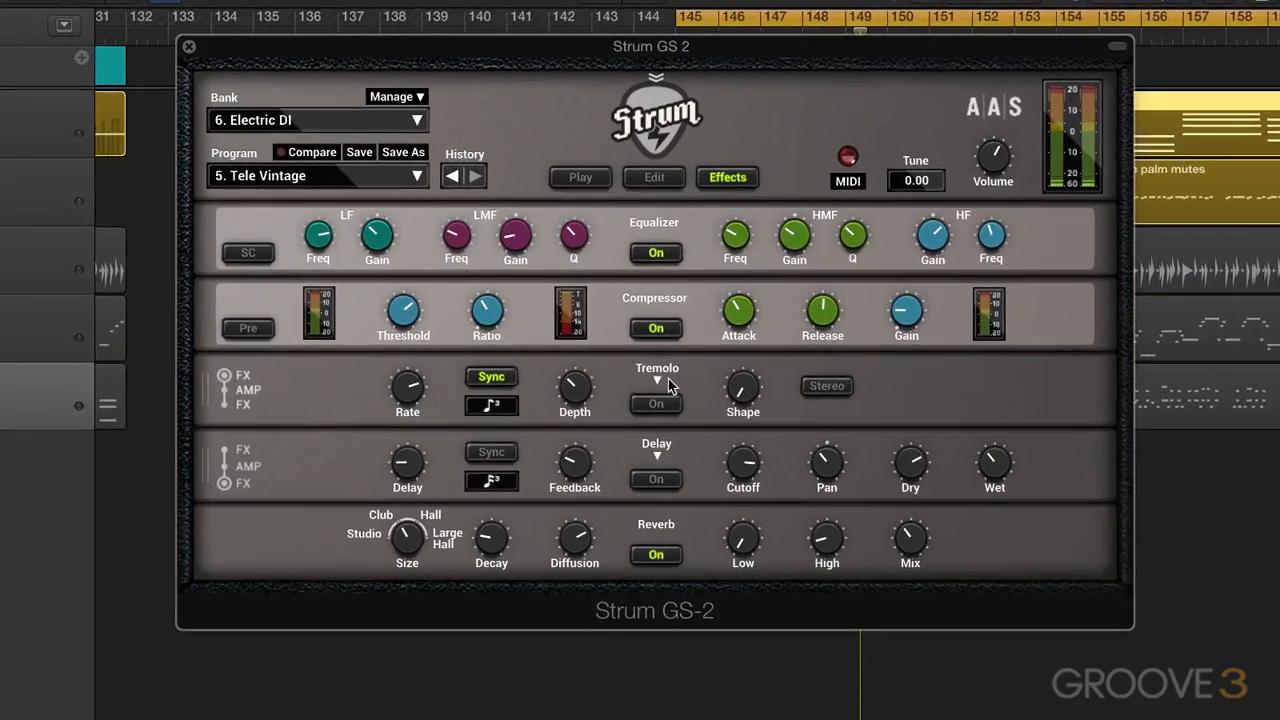
left_click(664, 362)
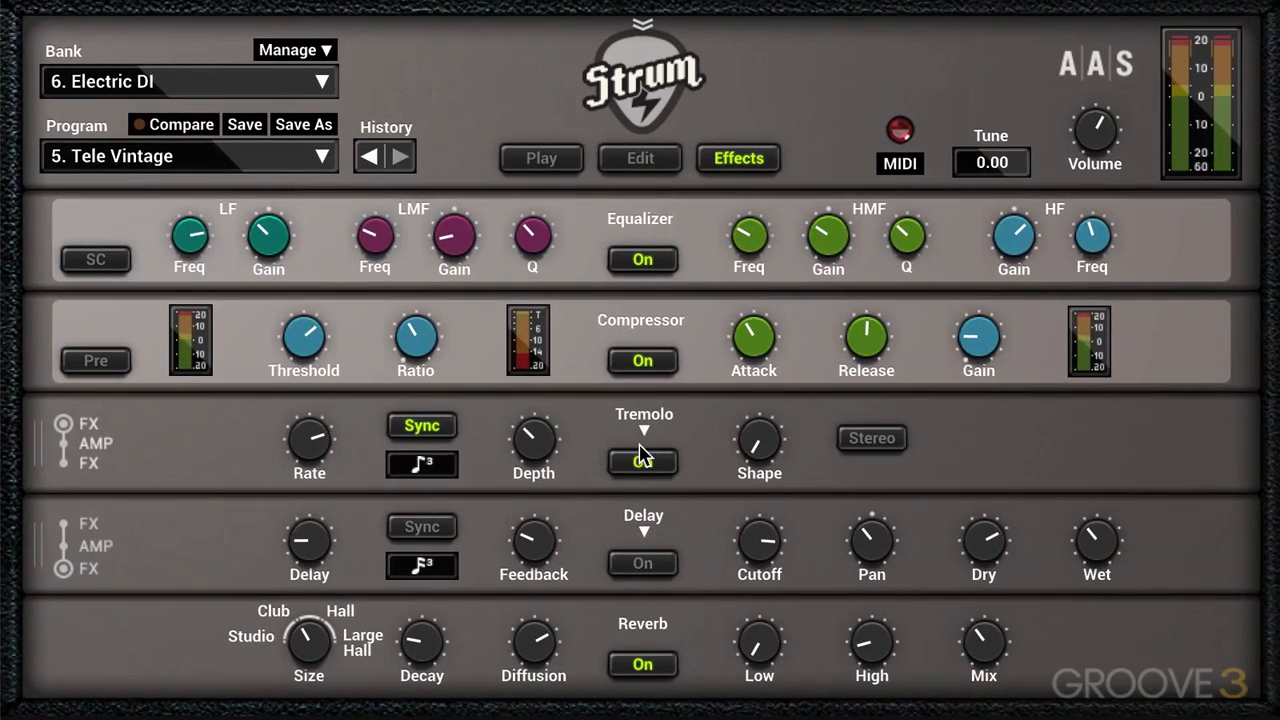
left_click(645, 432)
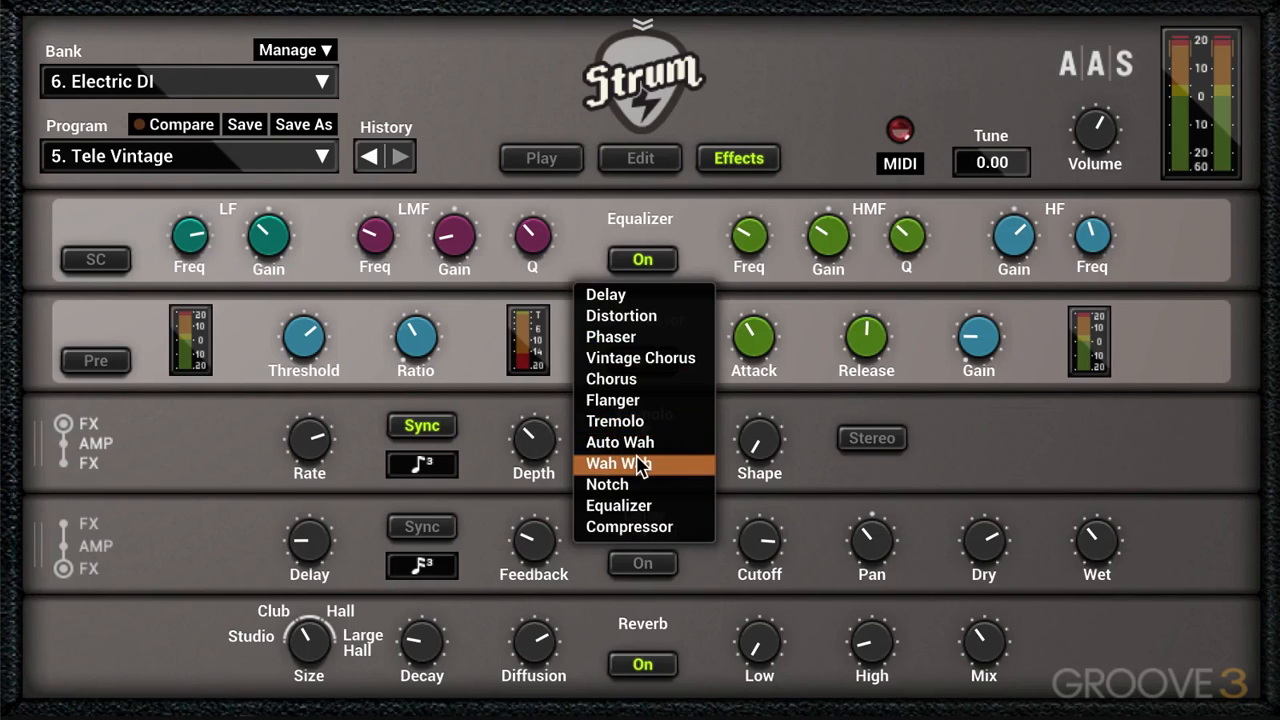
left_click(640, 466)
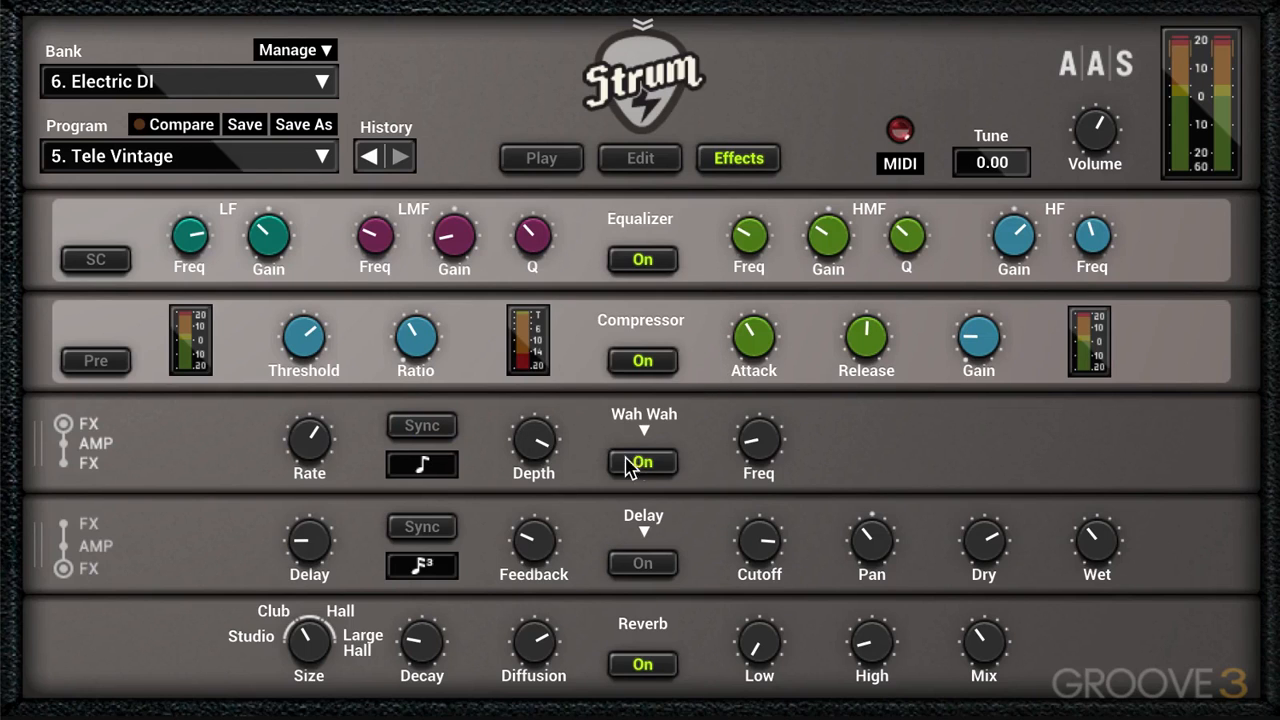
Step: Sync the Wah Wah to a dotted quarter note, reduce its rate and depth, and raise its frequency
left_click(422, 427)
left_click(422, 465)
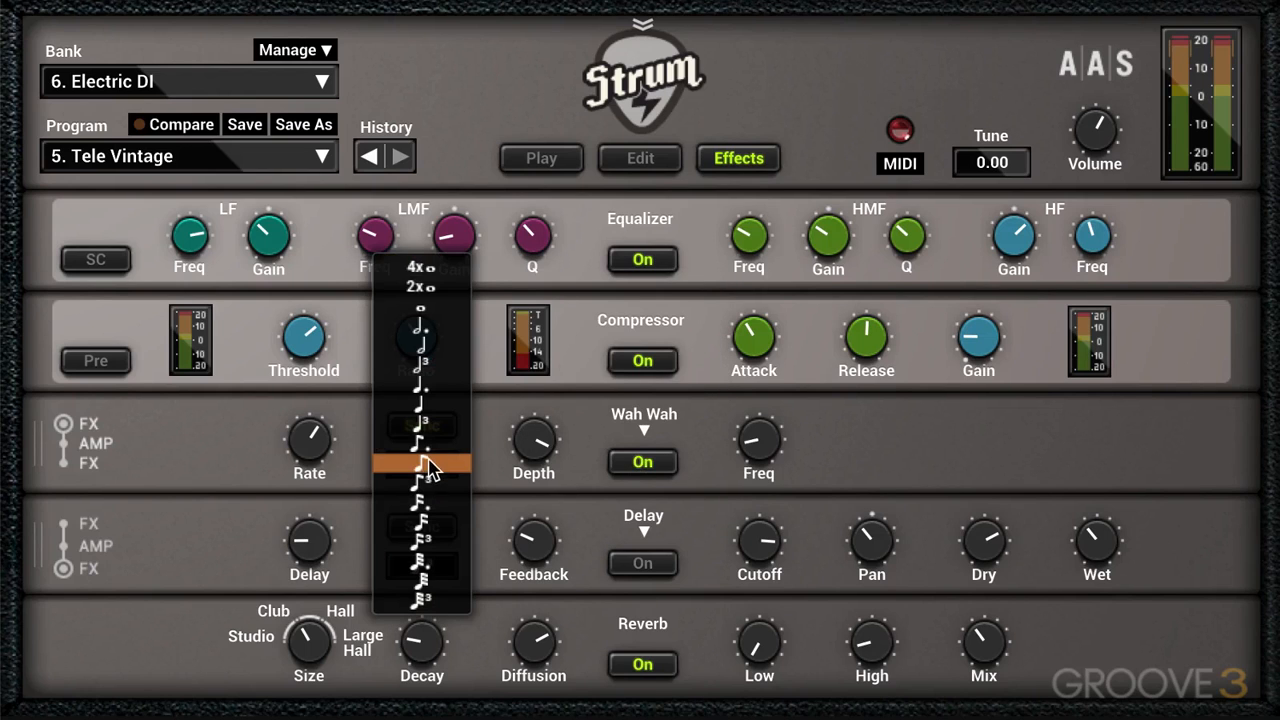
left_click(423, 386)
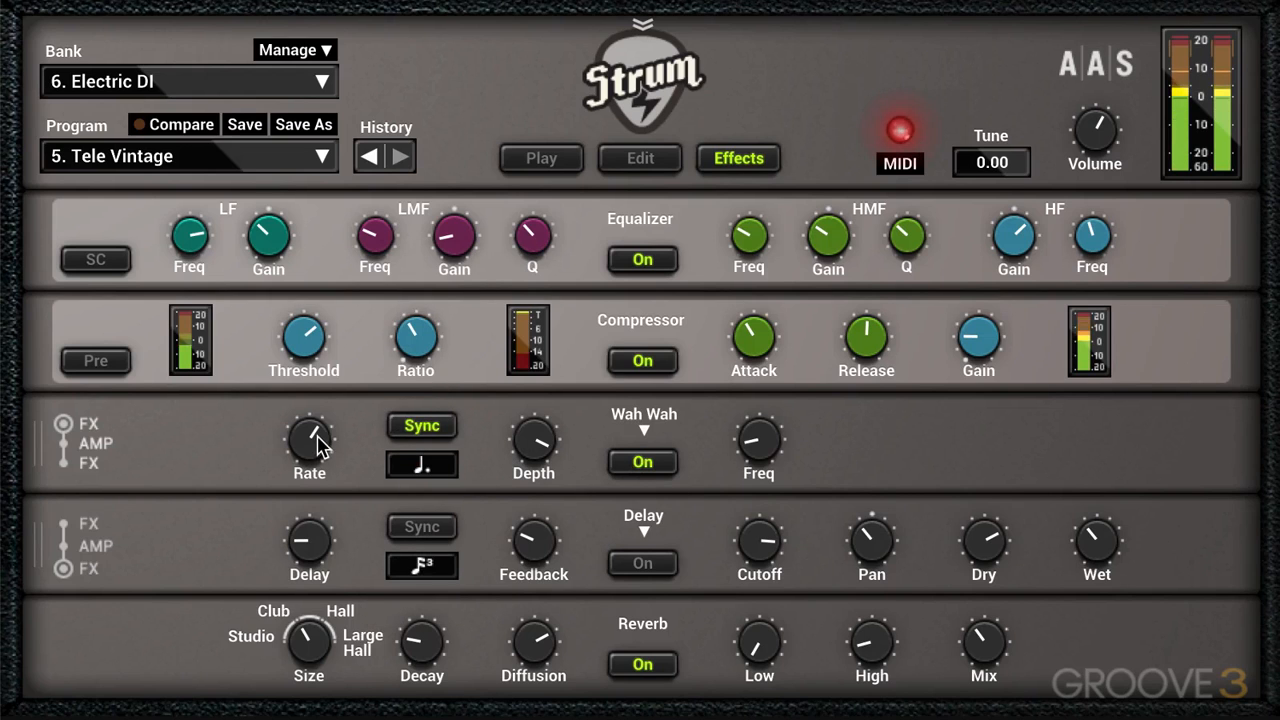
left_click_drag(317, 434, 317, 446)
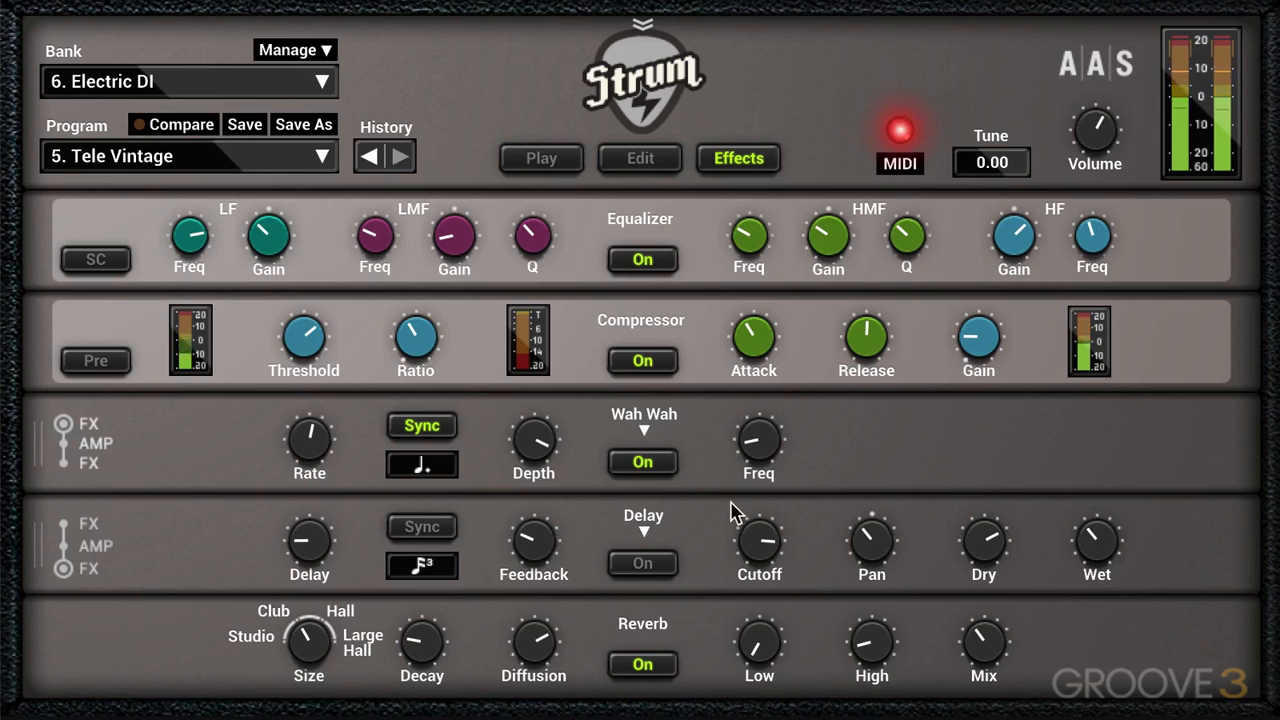
mouse_move(757, 468)
left_mouse_down()
mouse_move(757, 440)
mouse_move(752, 458)
left_mouse_up()
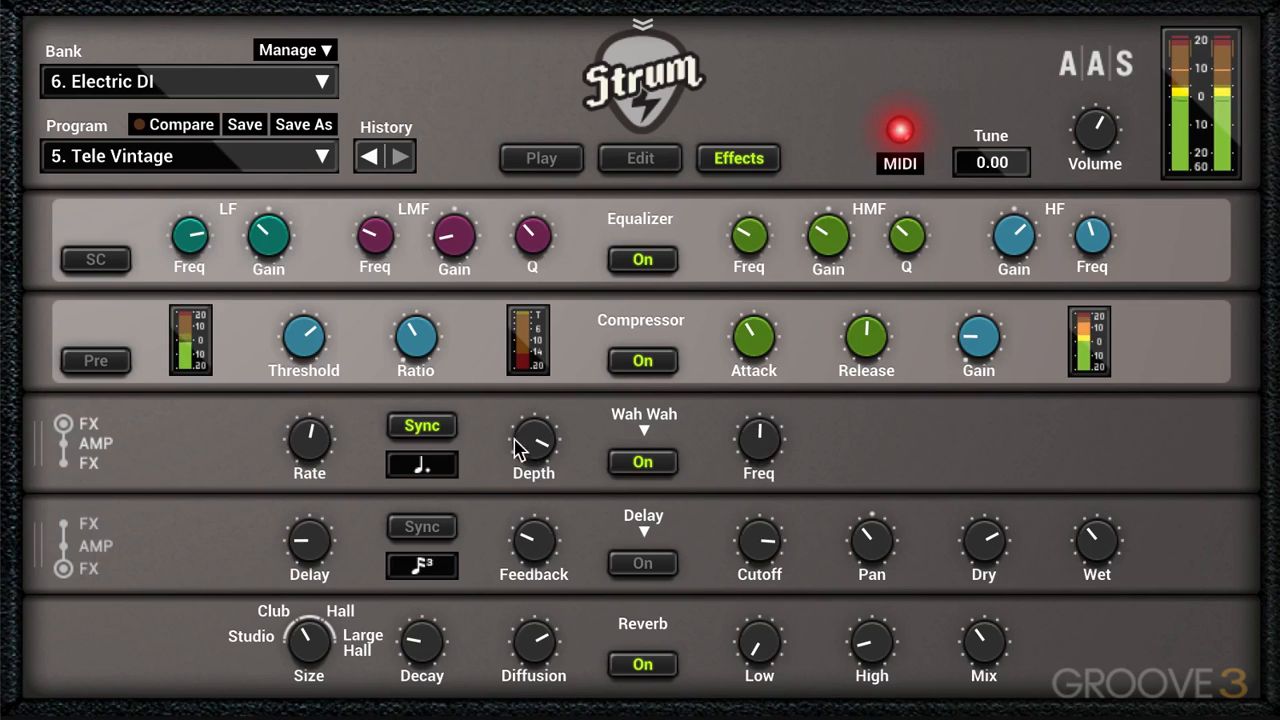
left_click_drag(517, 449, 517, 432)
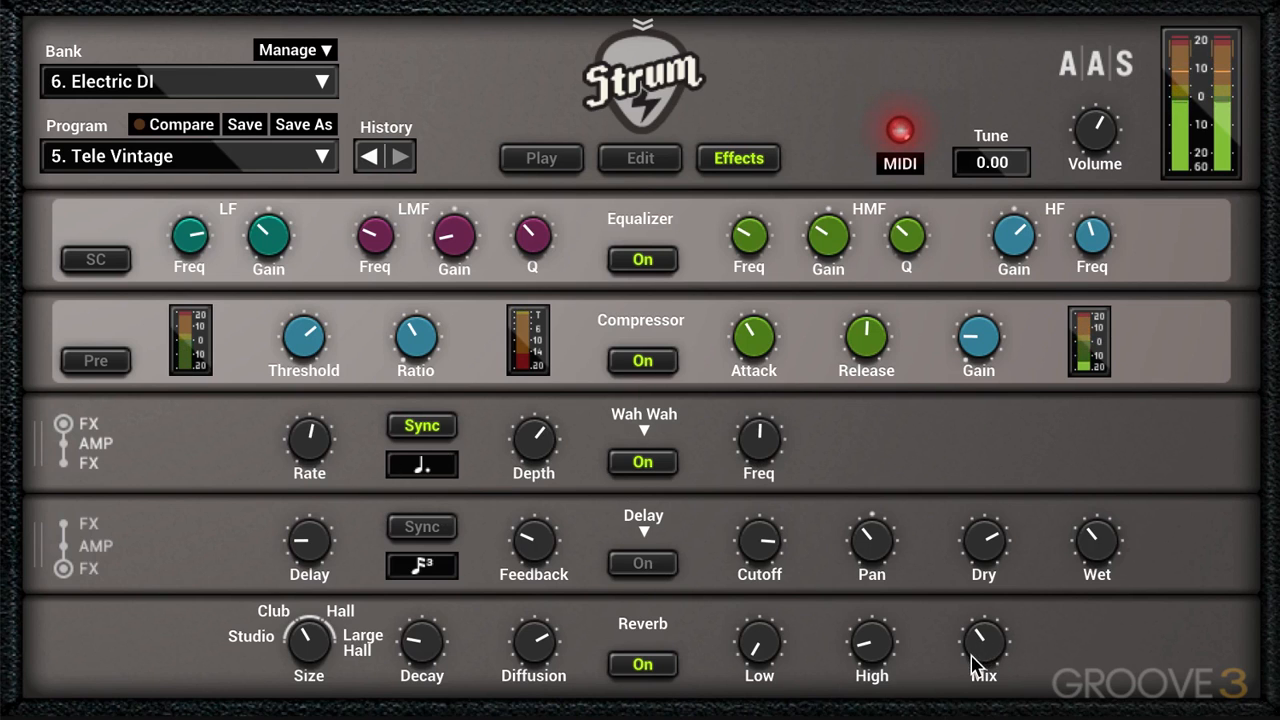
Step: Turn off the spring reverb on the Play page and return to the Effects page
left_click(552, 160)
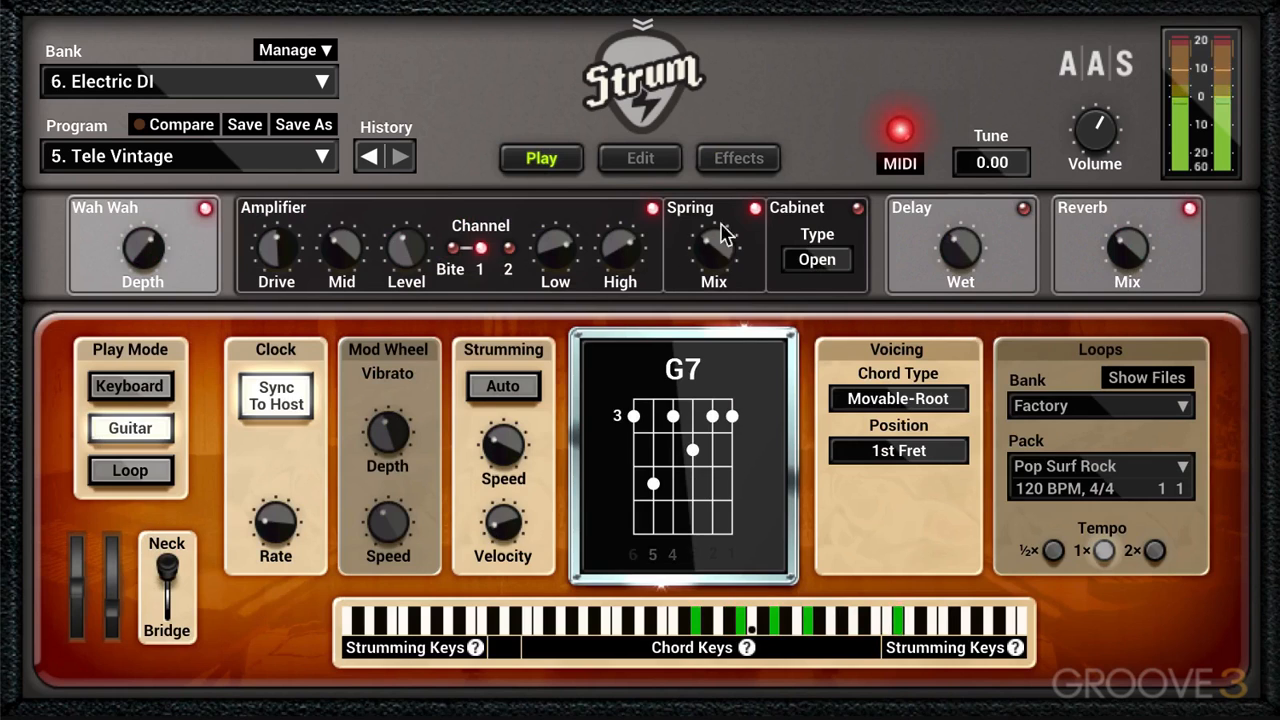
left_click(667, 164)
left_click(760, 170)
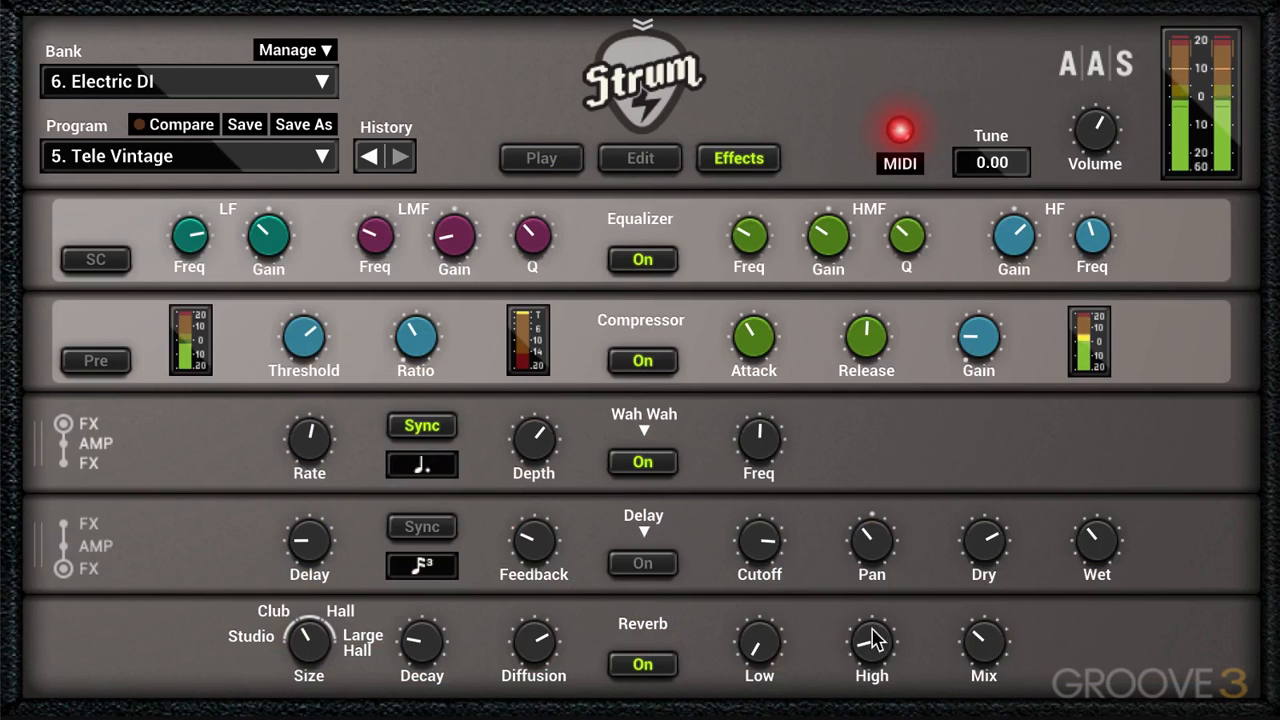
Step: Restore the solo on both guitar tracks and raise the reverb mix to 17.0 %
mouse_move(985, 635)
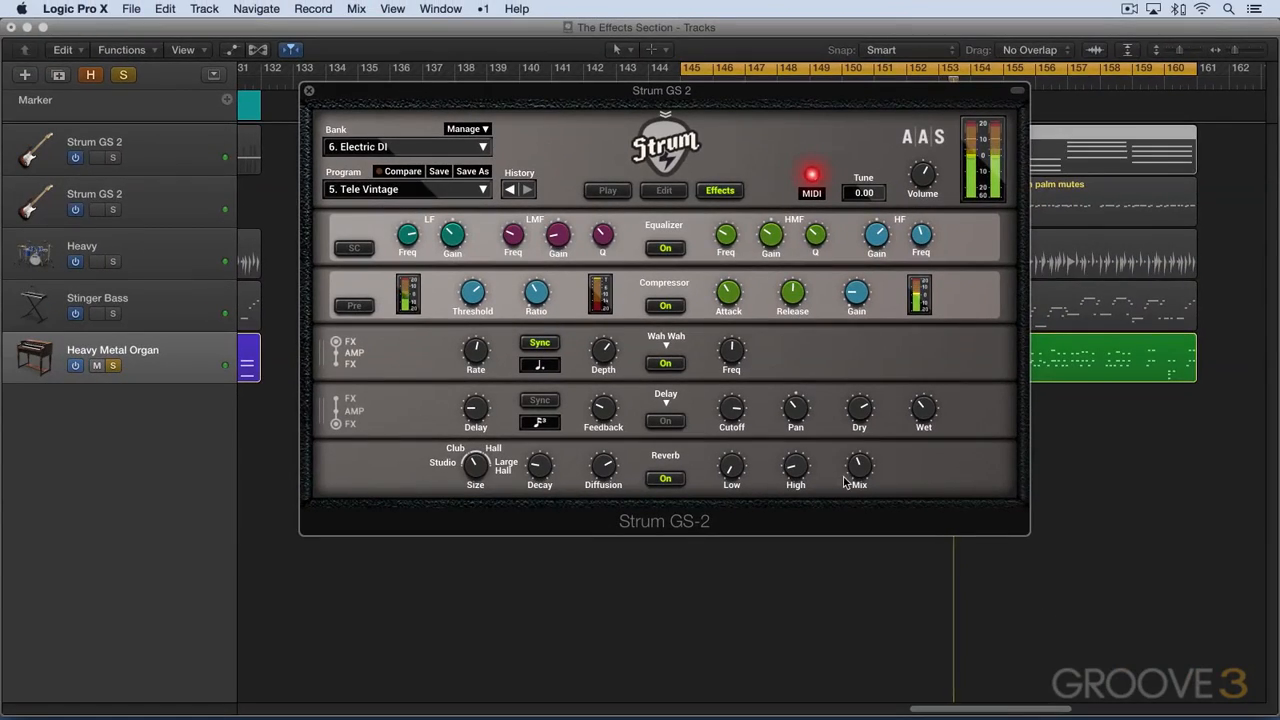
left_click(160, 197)
key("s")
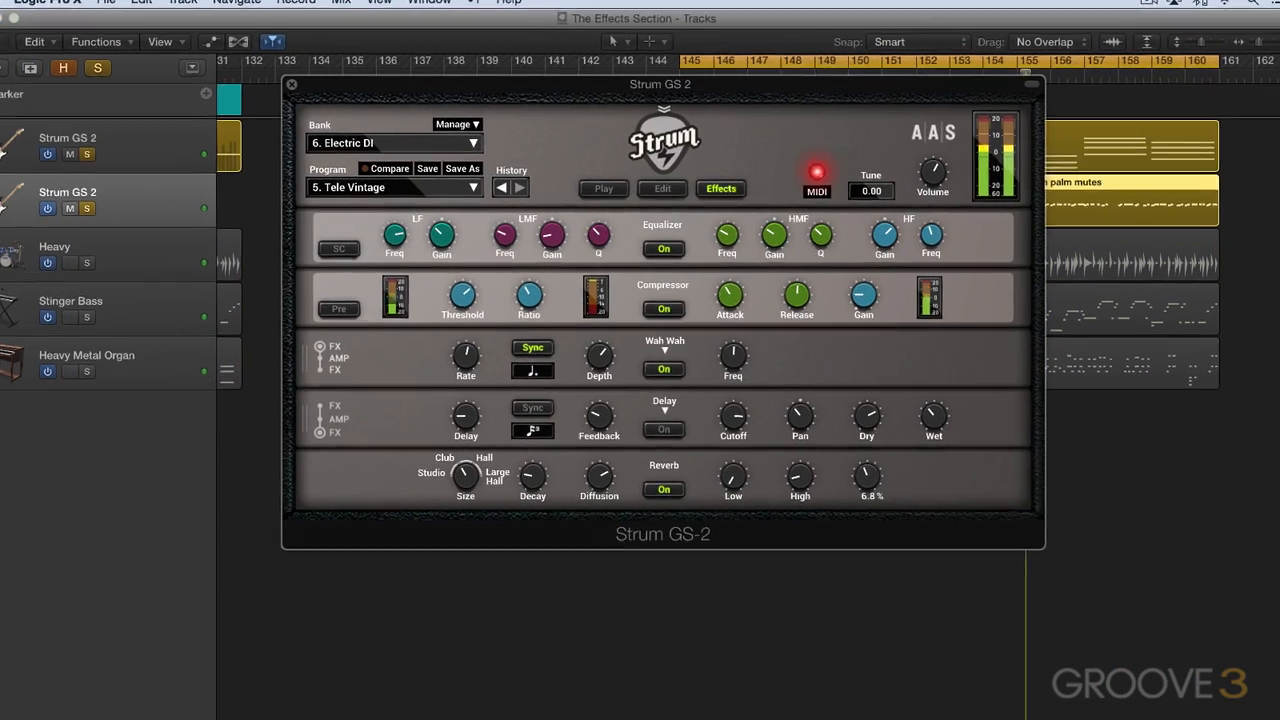
left_click_drag(861, 466, 861, 444)
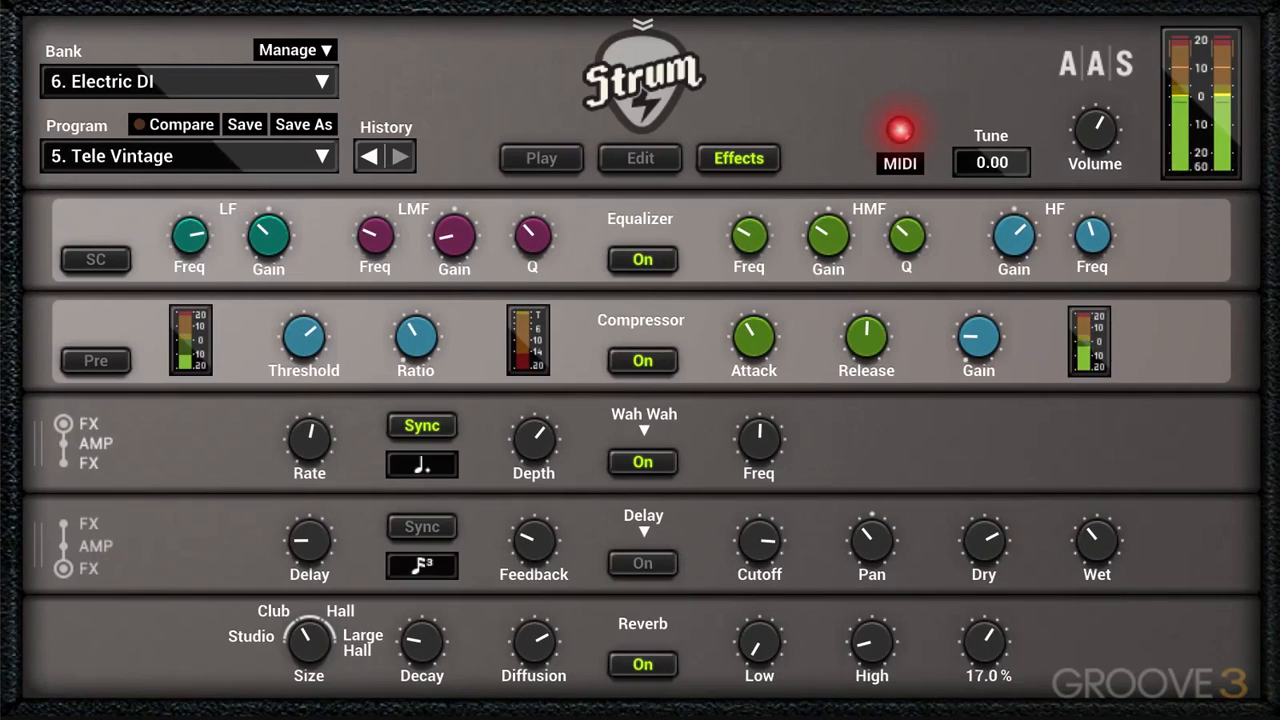
Step: Turn on the delay and reduce its feedback and wet level
left_click(645, 563)
left_click_drag(533, 540, 533, 547)
left_click_drag(1117, 538, 1117, 544)
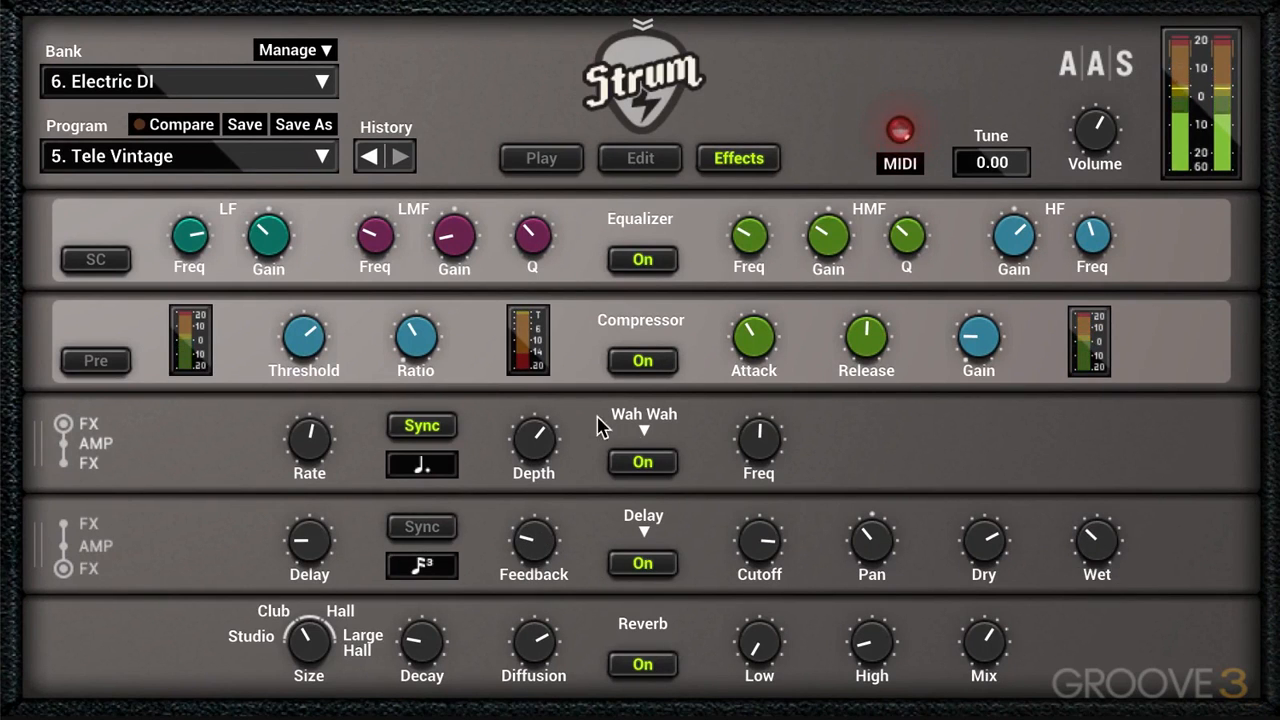
Step: Lower the Wah Wah frequency and move the delay module ahead of the Wah Wah in the signal path
left_click_drag(775, 443, 775, 443)
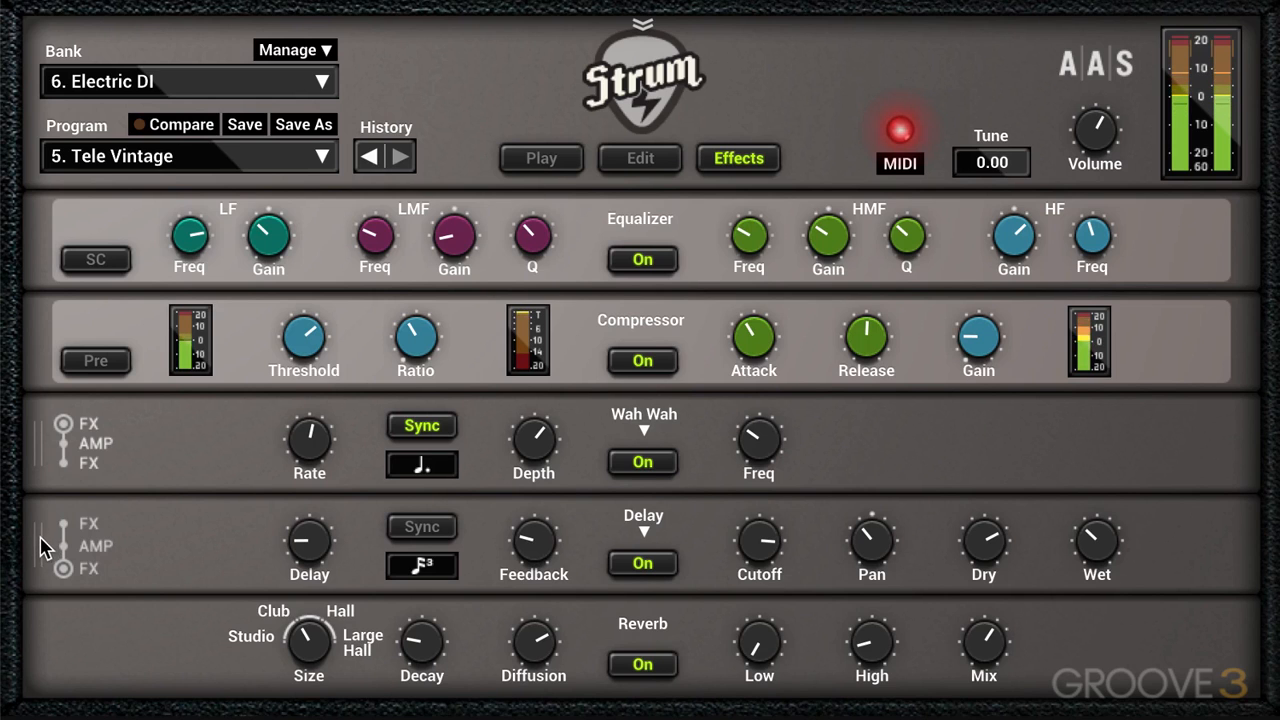
left_click_drag(45, 548, 45, 444)
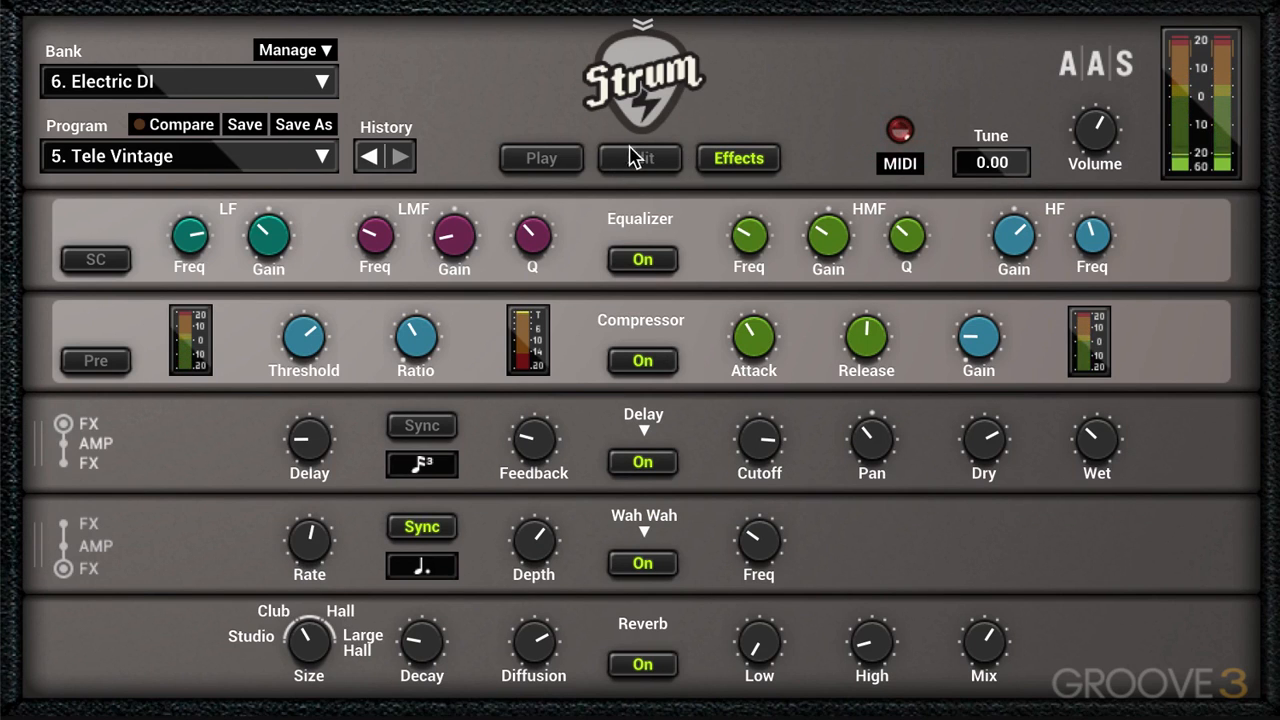
Step: Check the reordered effects on the Play page and switch to the effects section notes in TextEdit
left_click(540, 159)
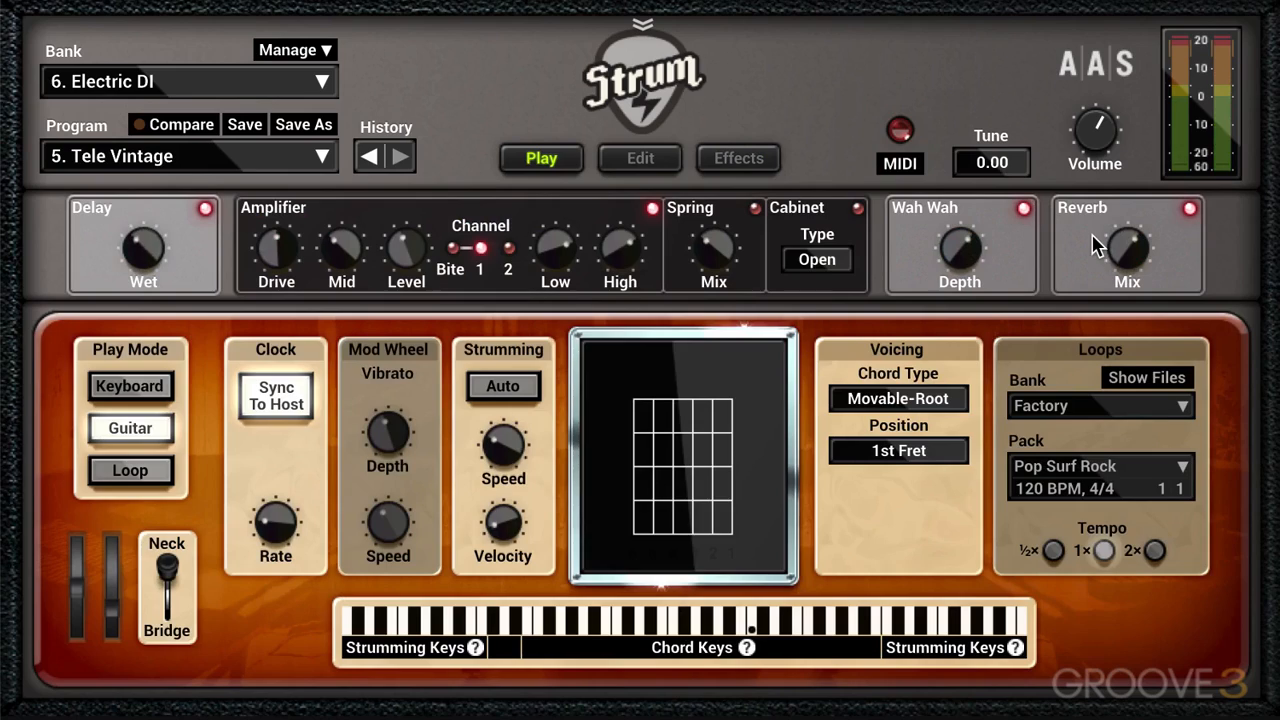
key("super+Tab")
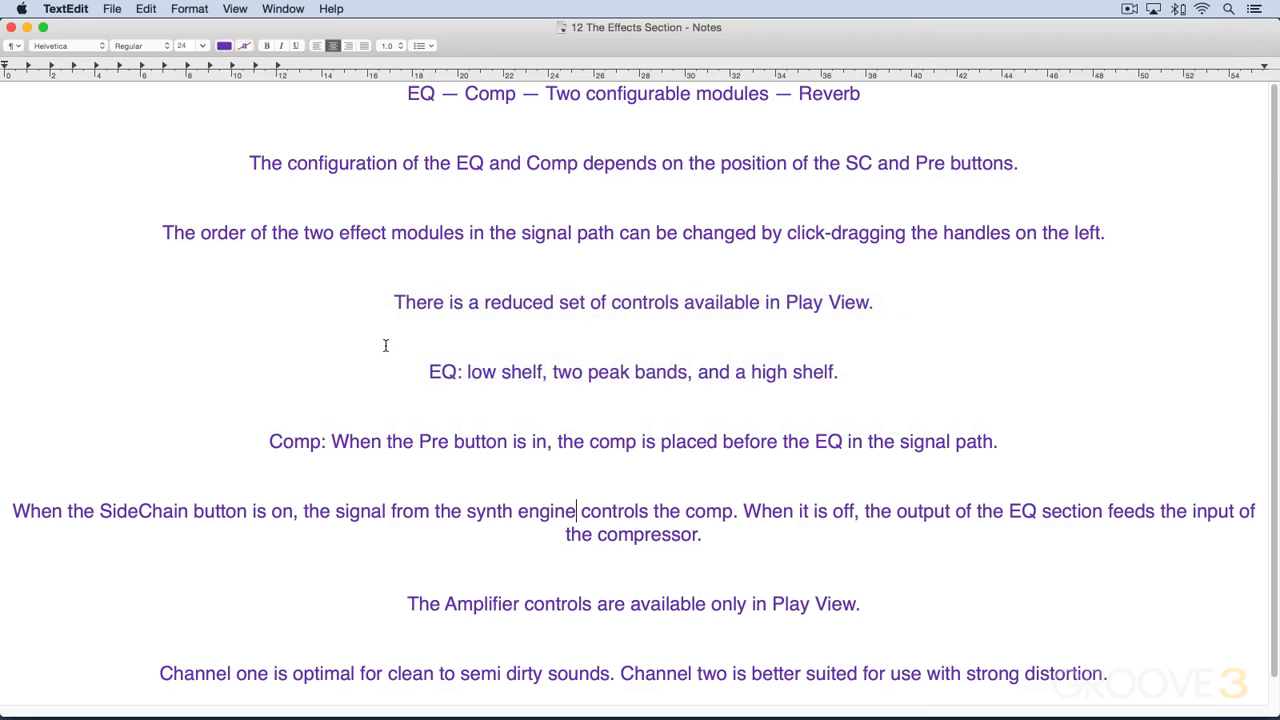